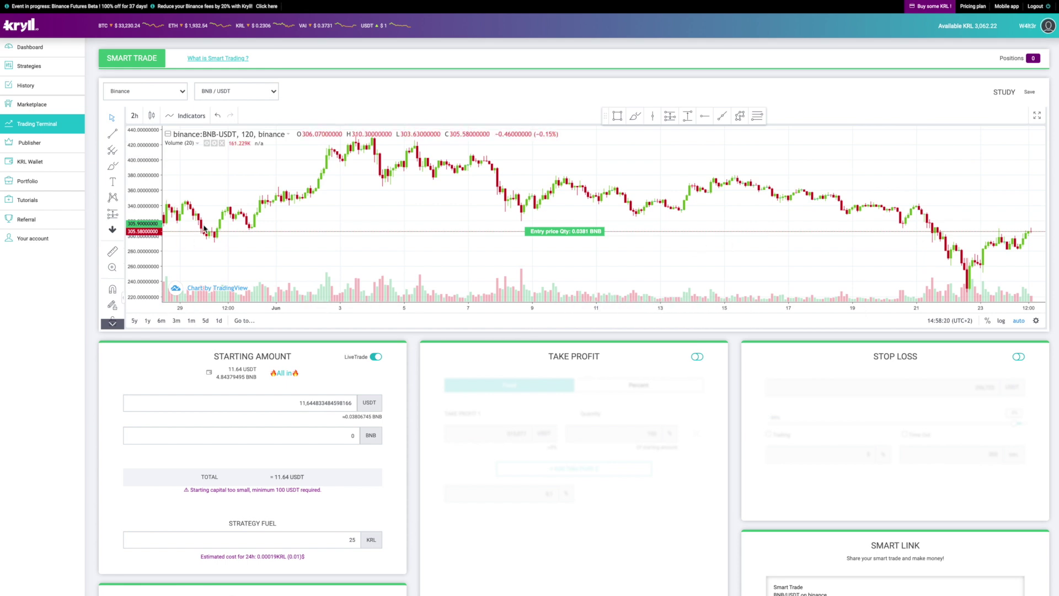
scroll(650, 226, down, 3)
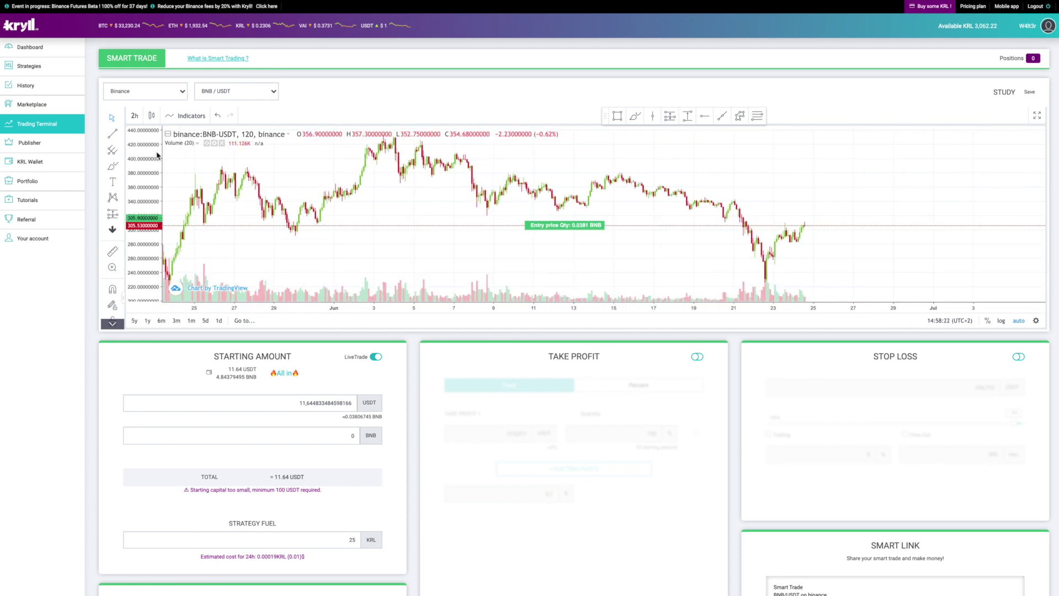
click(145, 98)
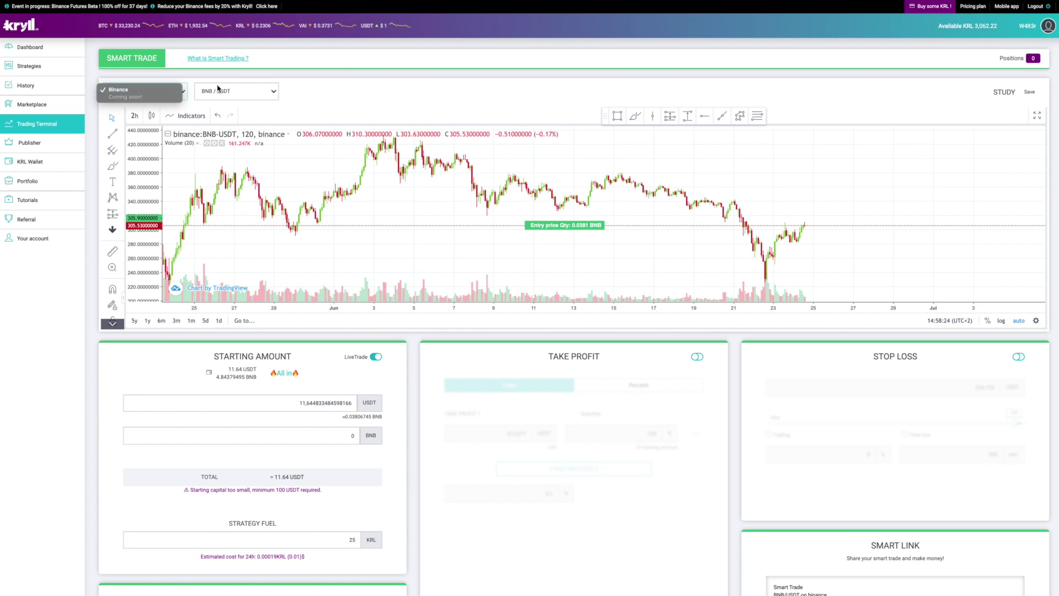
click(327, 84)
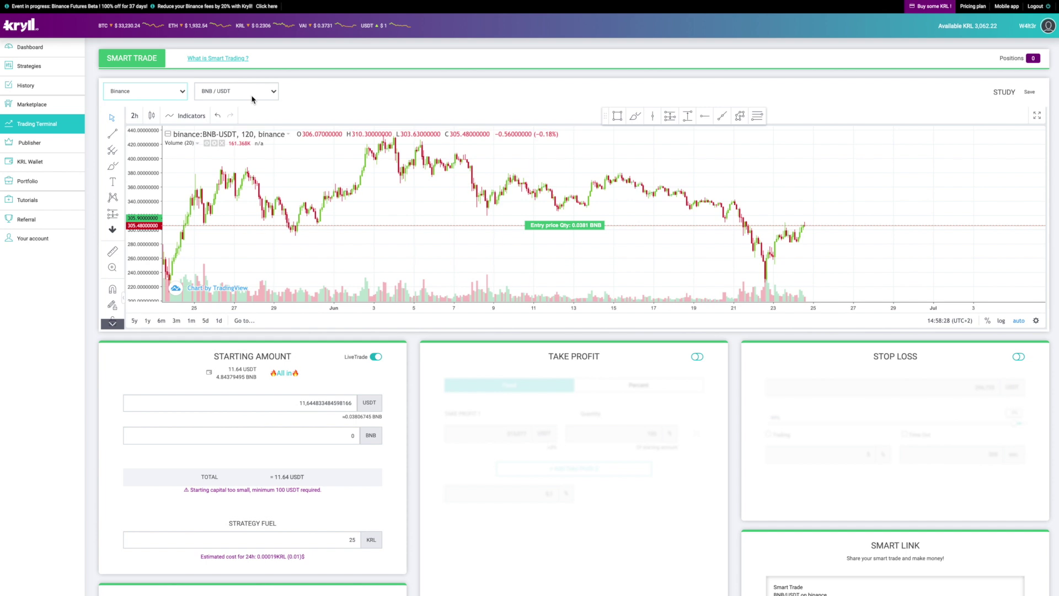
scroll(445, 201, up, 3)
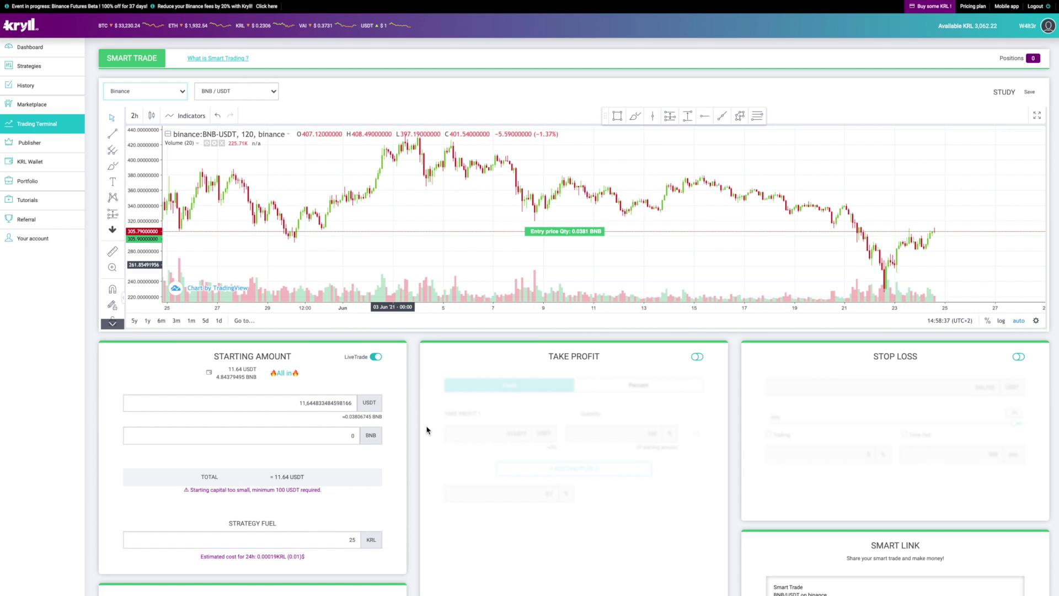
Step: Enable take profit for the BNB/USDT trade and add a second and a third take-profit target
scroll(427, 431, down, 2)
scroll(427, 430, down, 2)
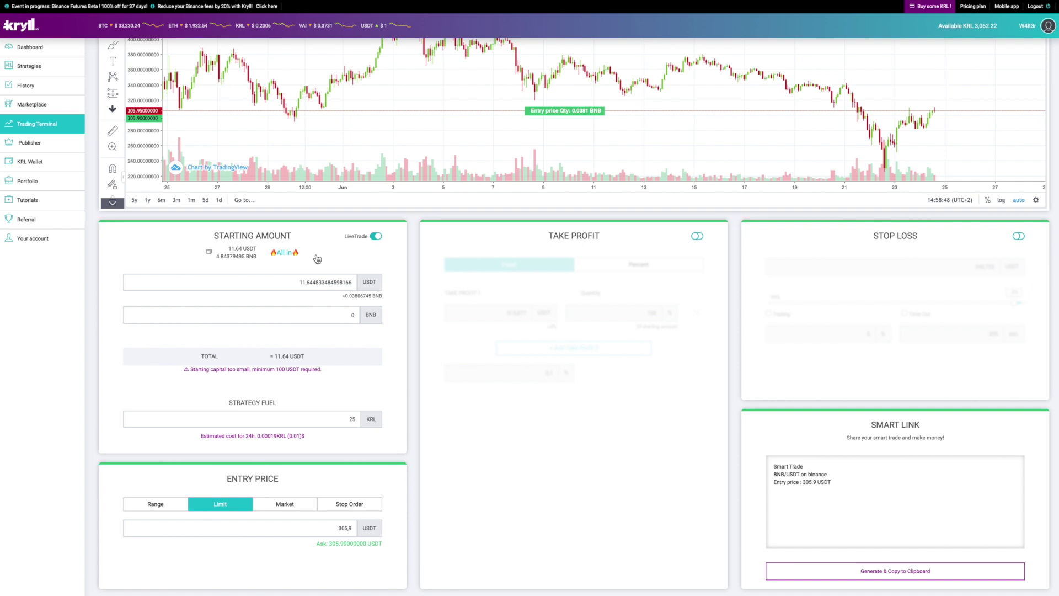
click(700, 237)
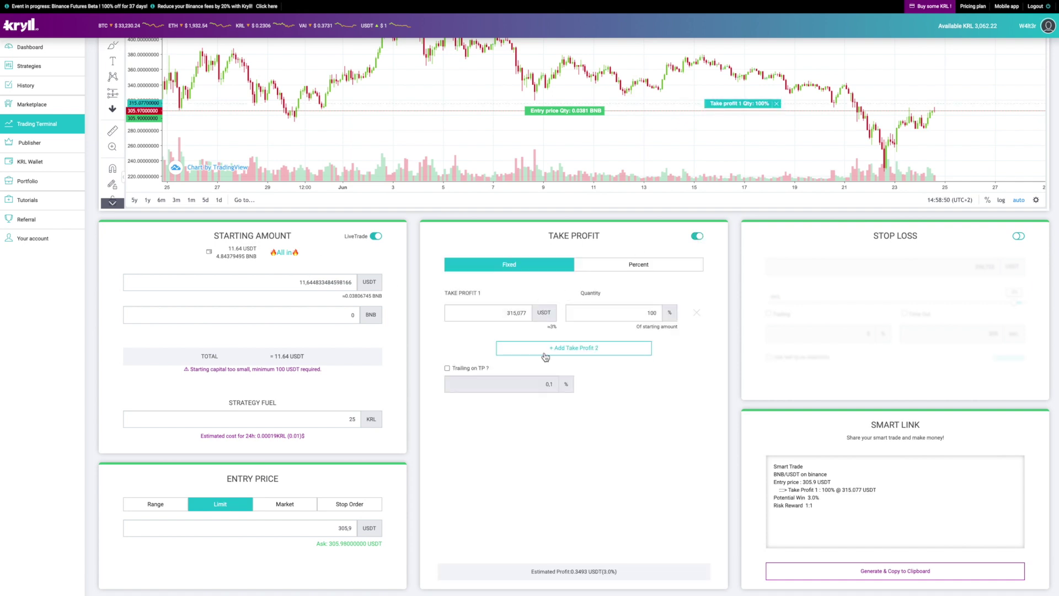
scroll(646, 189, up, 2)
click(578, 349)
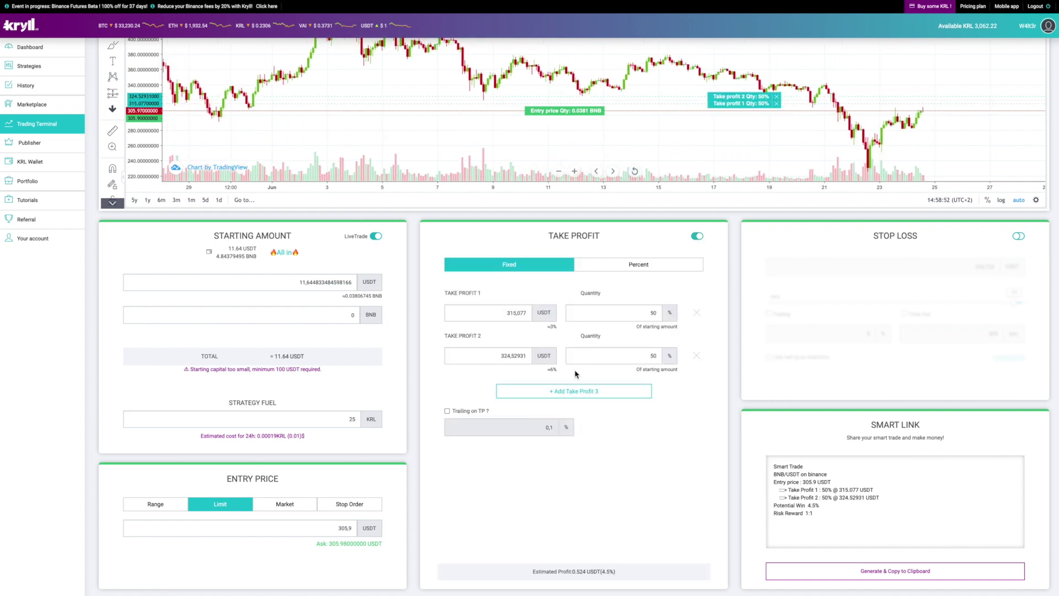
click(576, 392)
scroll(715, 293, up, 1)
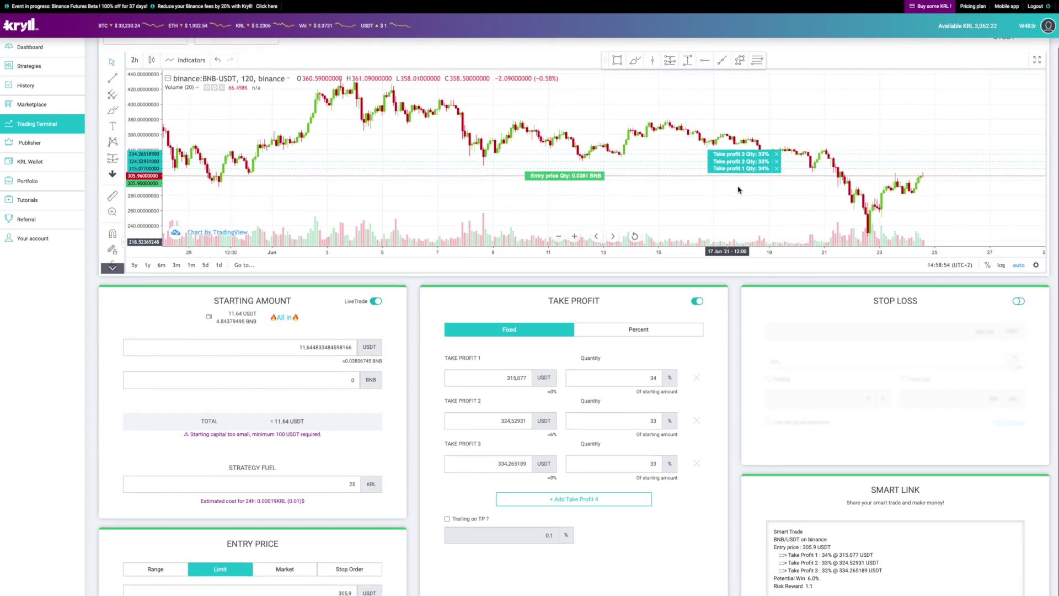
Step: Move the take-profit lines on the chart to about 372.5 USDT for target 3, 352.6 for target 2 and 328.6 for target 1
drag(738, 141, 739, 127)
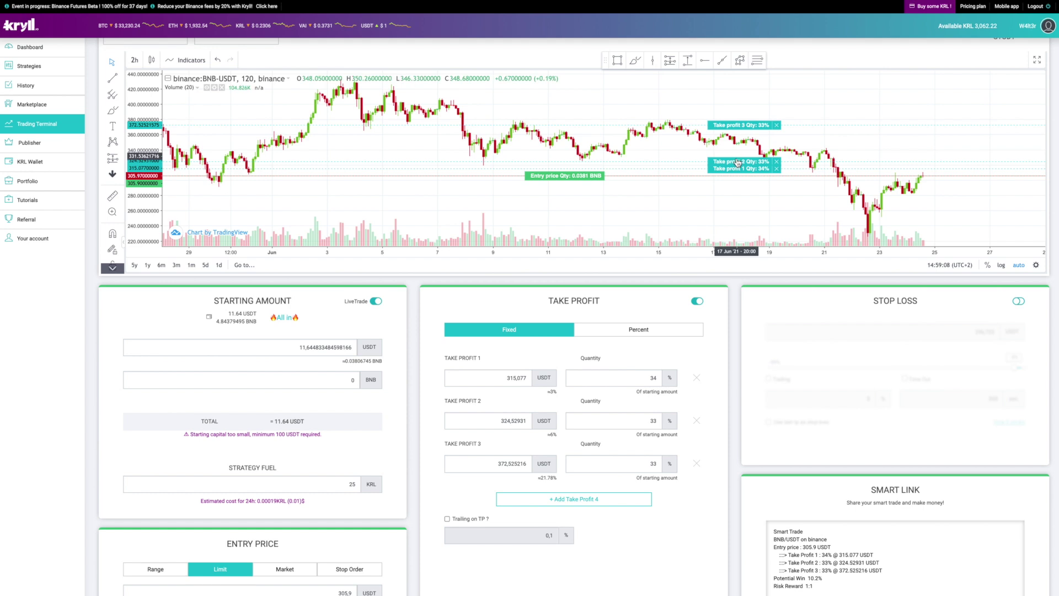
drag(739, 165, 743, 134)
drag(748, 170, 748, 161)
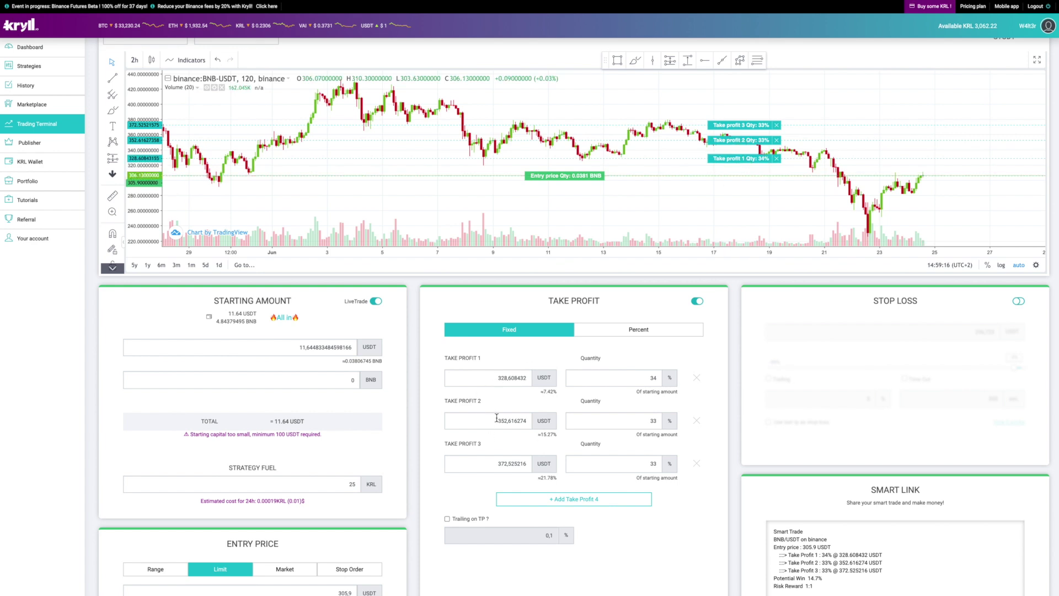
Step: Set the fixed prices of take profits 1, 2 and 3 to 330, 350 and 375 USDT
double_click(501, 464)
double_click(492, 379)
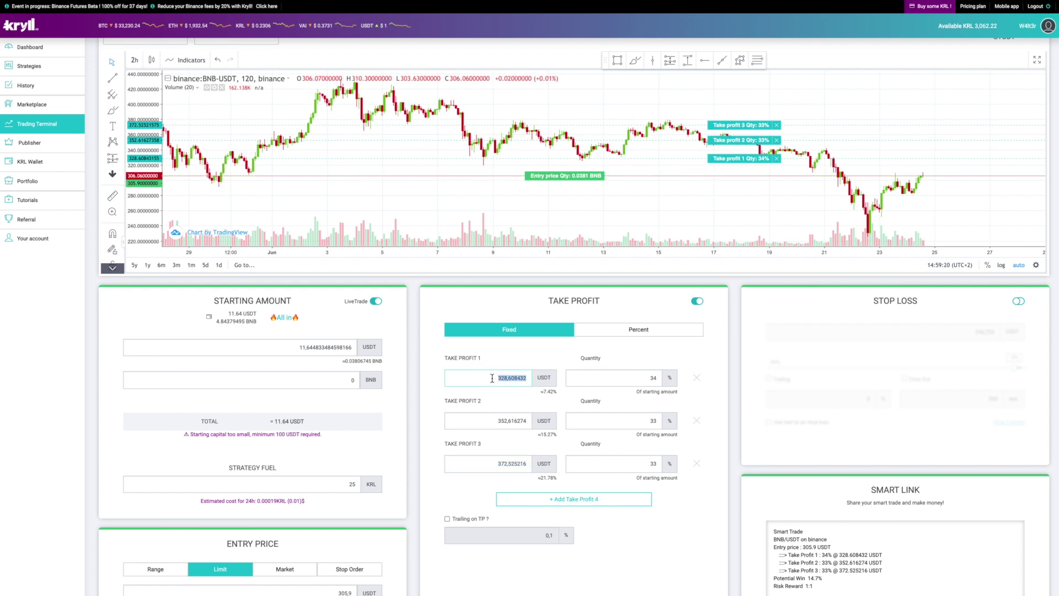
text(330)
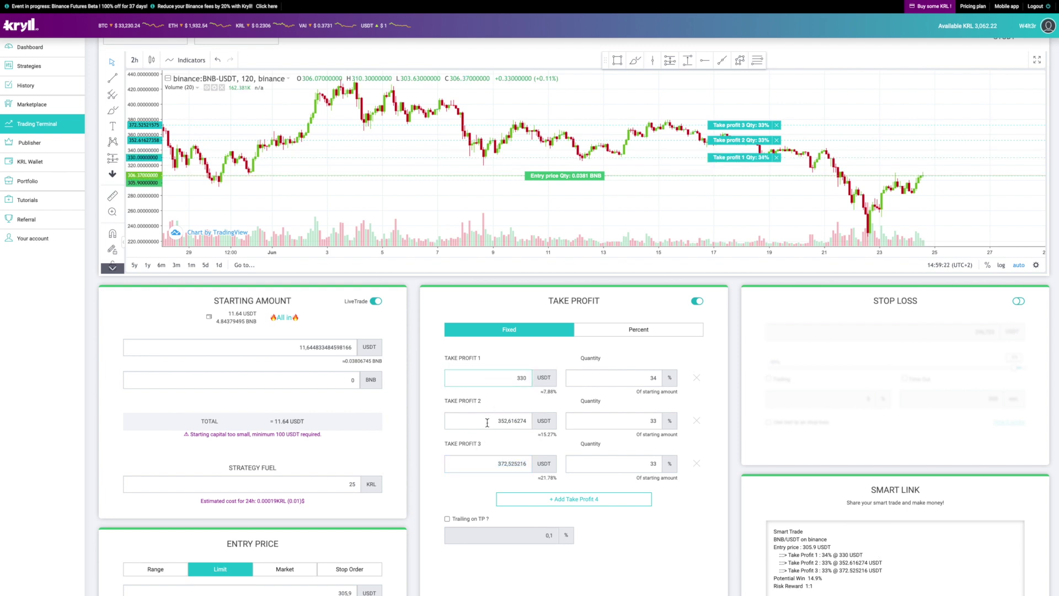
double_click(488, 420)
text(350)
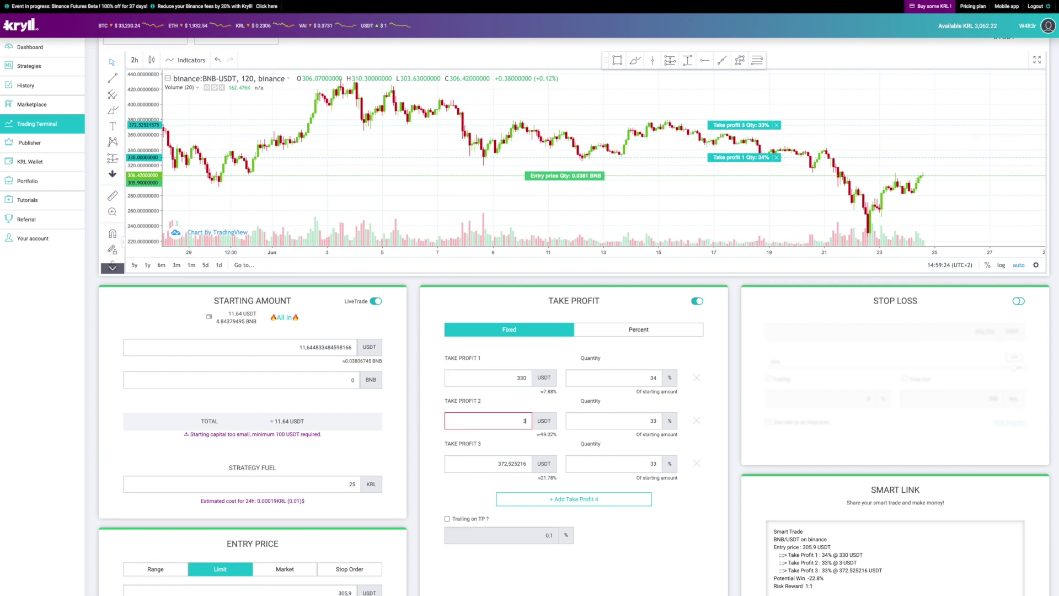
double_click(476, 464)
text(380)
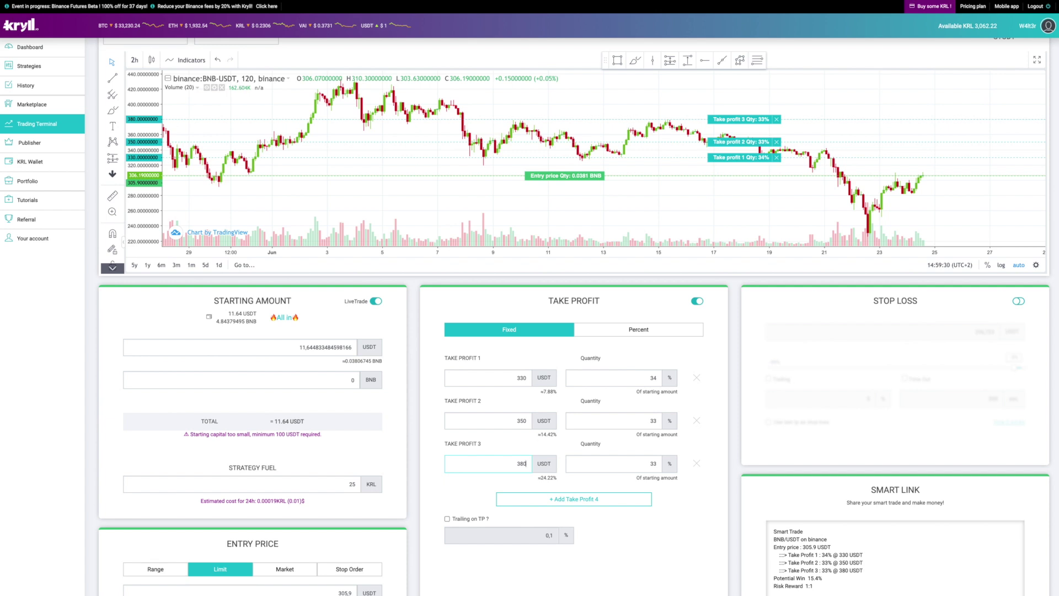
key(BackSpace)
text(5)
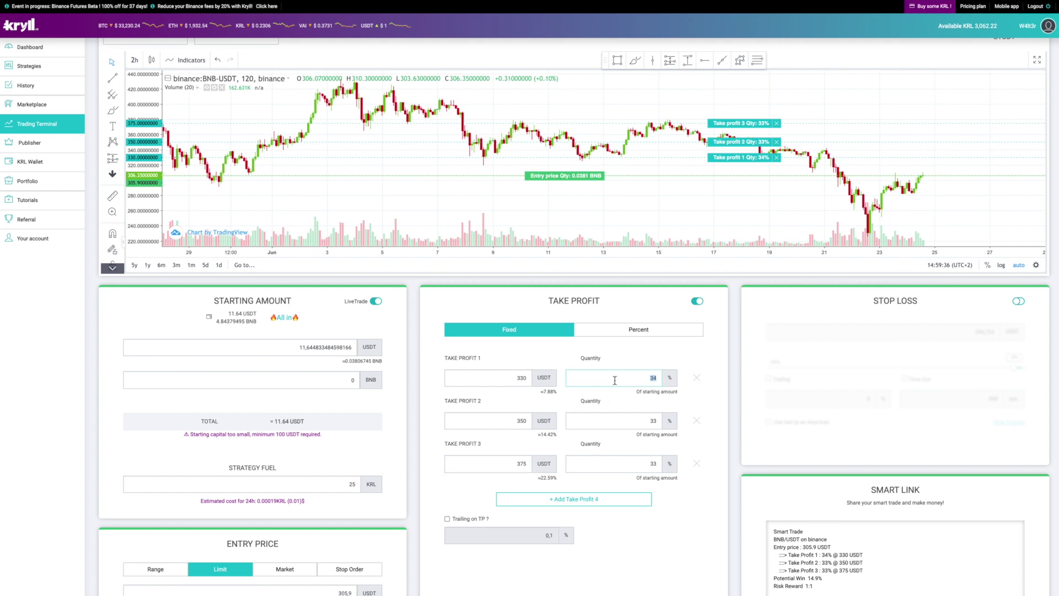
Step: Set the take-profit quantities to 50% for target 1 and 25% each for targets 2 and 3
text(500)
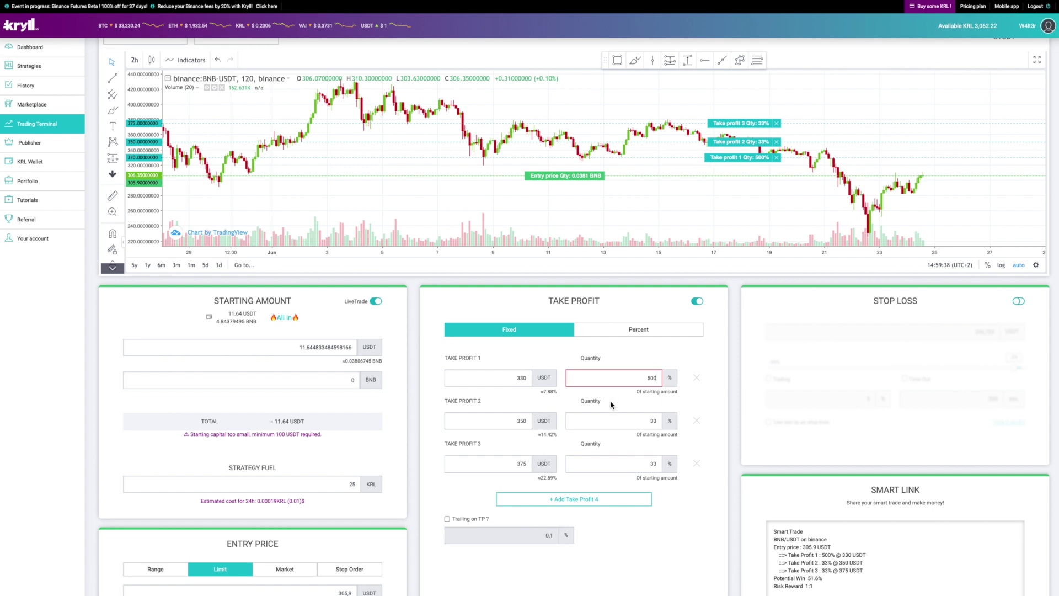
key(BackSpace)
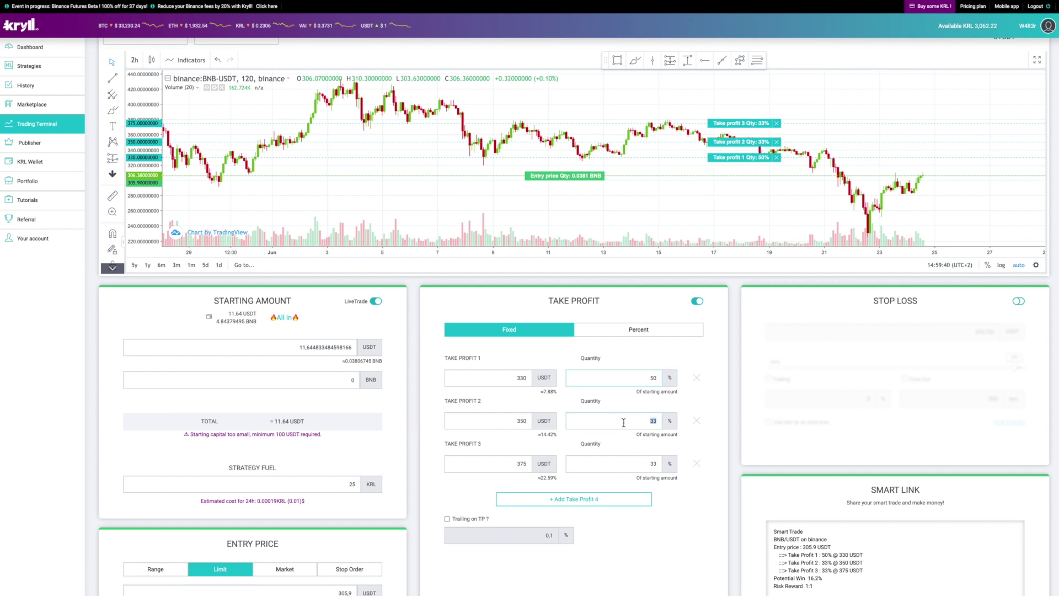
text(2525)
Step: Enable the stop loss at about 280 USDT and turn on its Trailing and Time Out options
drag(914, 303, 1017, 303)
click(1019, 301)
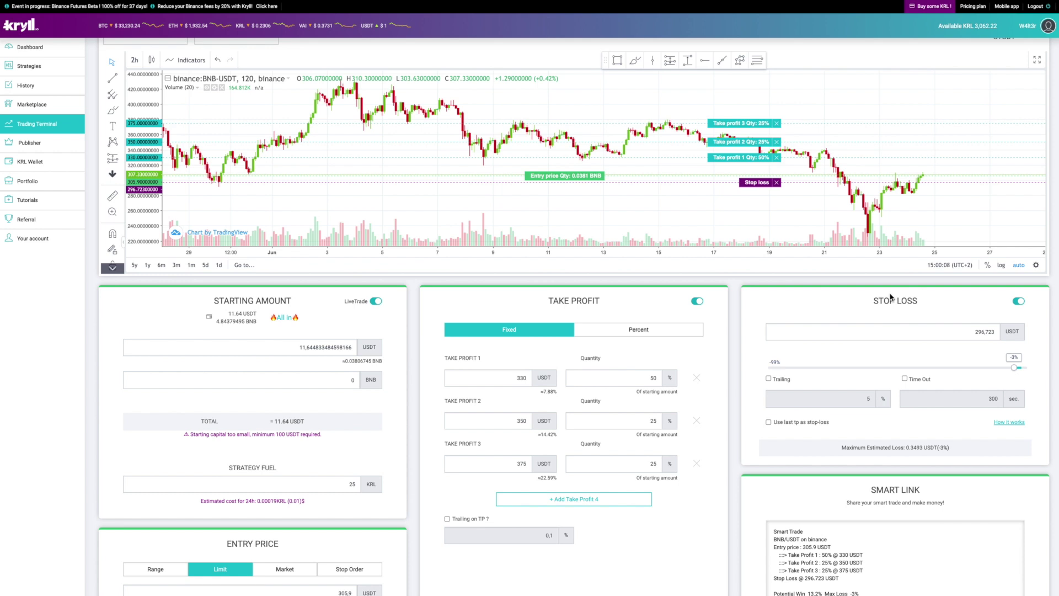
drag(763, 185, 764, 198)
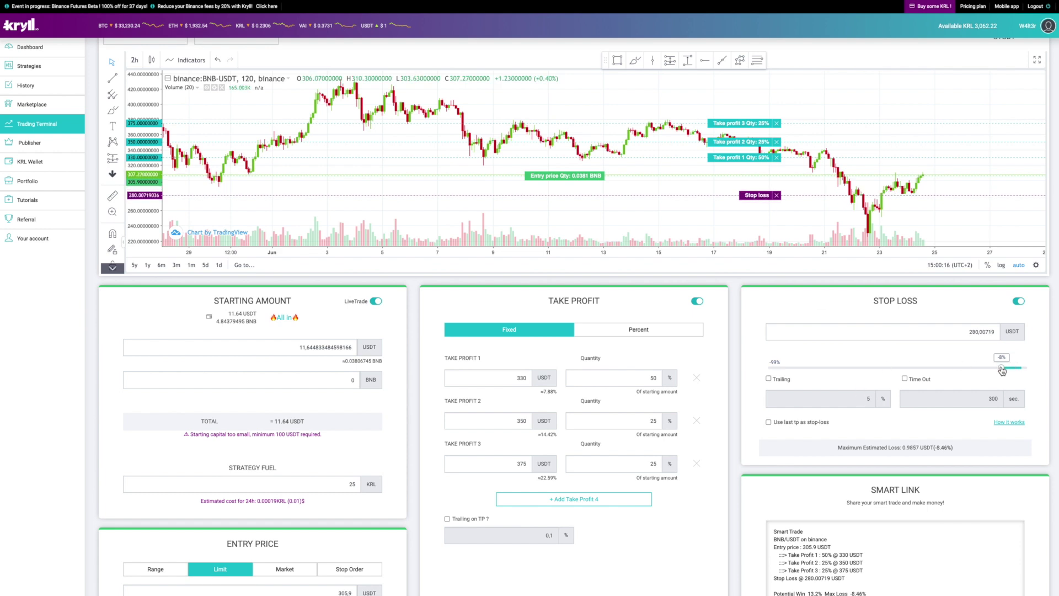
double_click(976, 333)
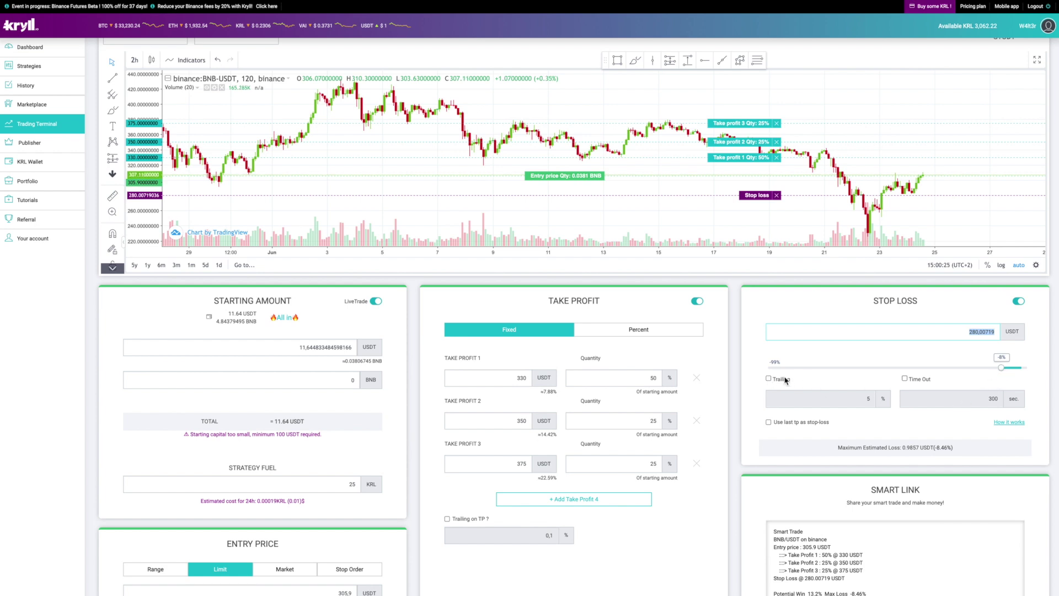
click(769, 379)
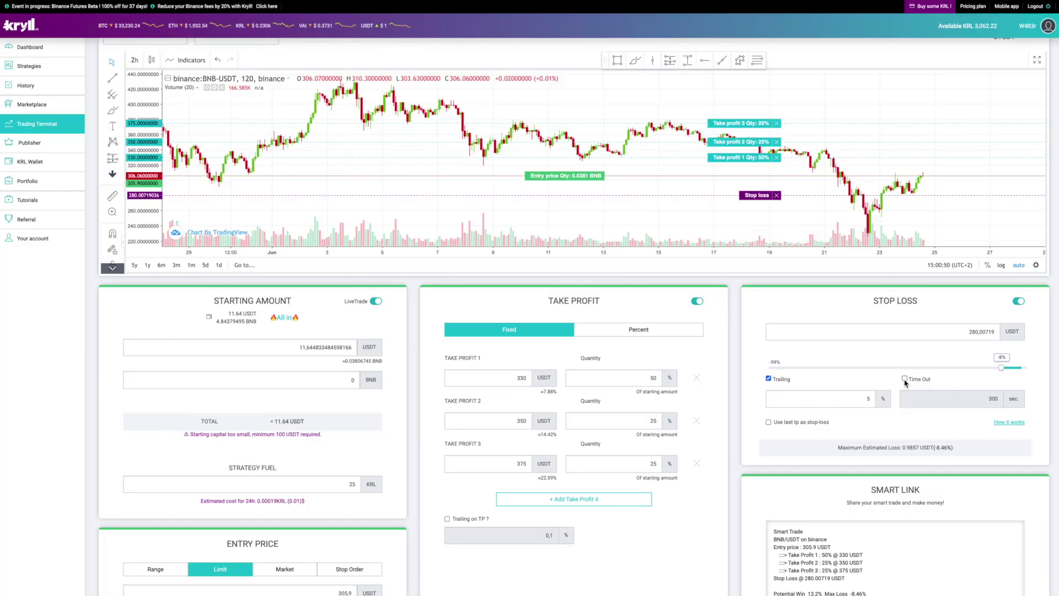
click(905, 379)
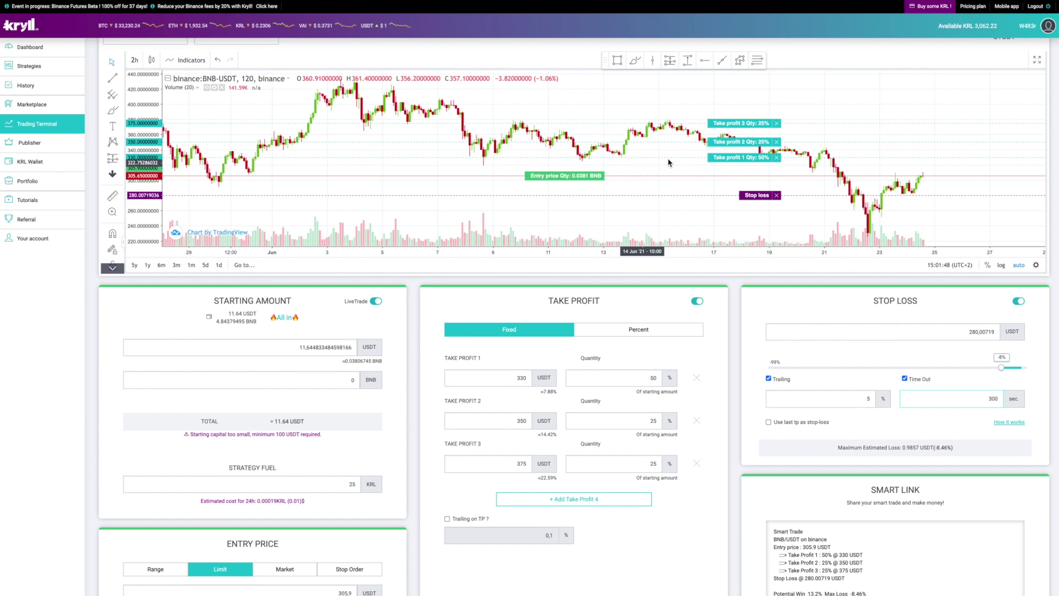
Step: Move take profit 1 to about 328.6 USDT and the stop loss to about 270.6 USDT on the chart
click(721, 159)
drag(721, 166, 723, 163)
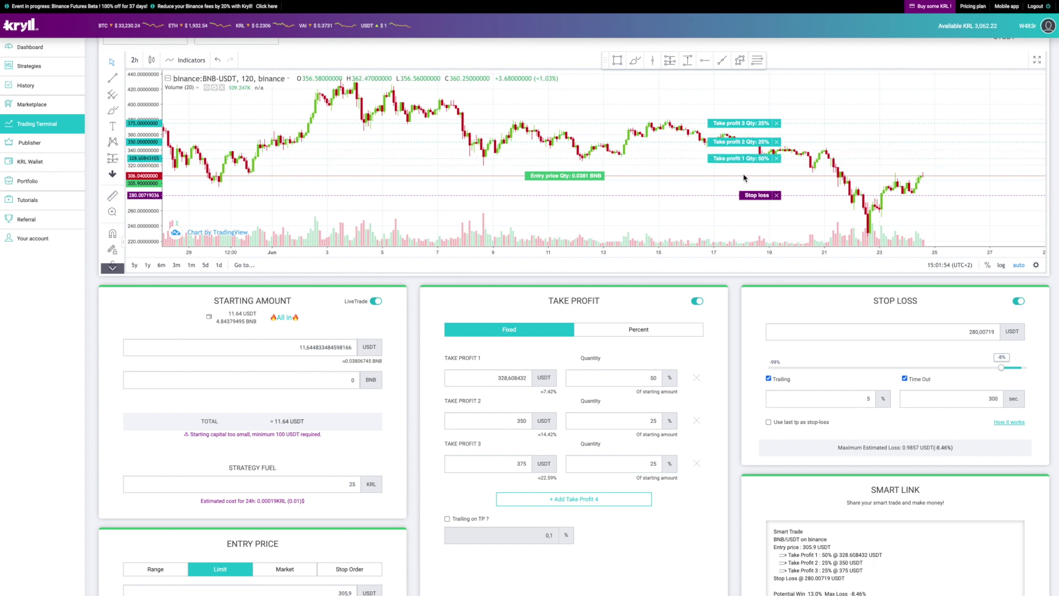
drag(751, 205, 752, 202)
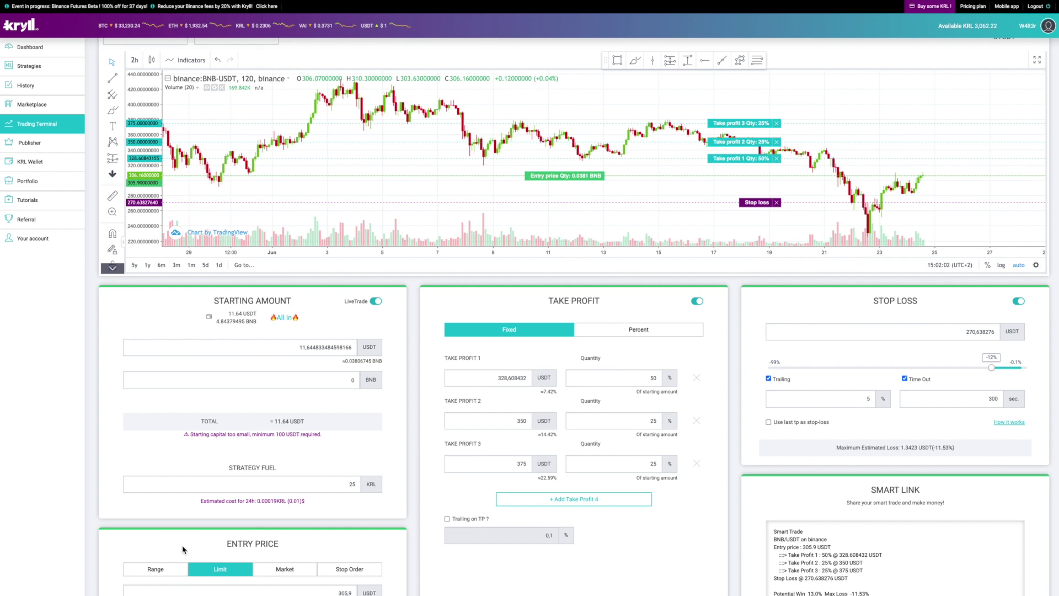
Step: Try the entry price as a limit at about 293.5 USDT, a stop order at about 314.6 USDT, and a range
drag(564, 174, 565, 189)
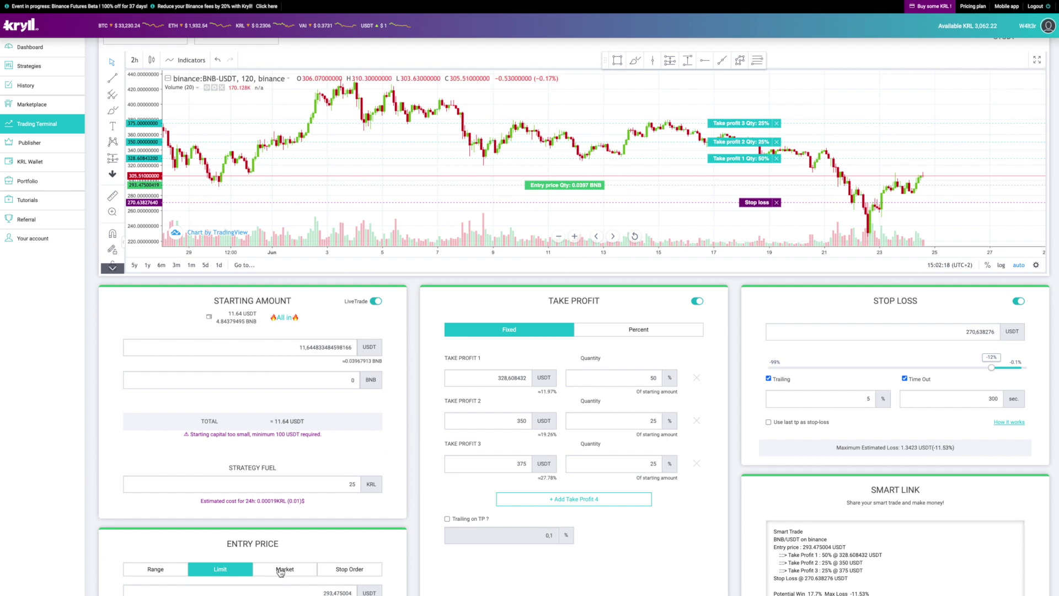
click(348, 577)
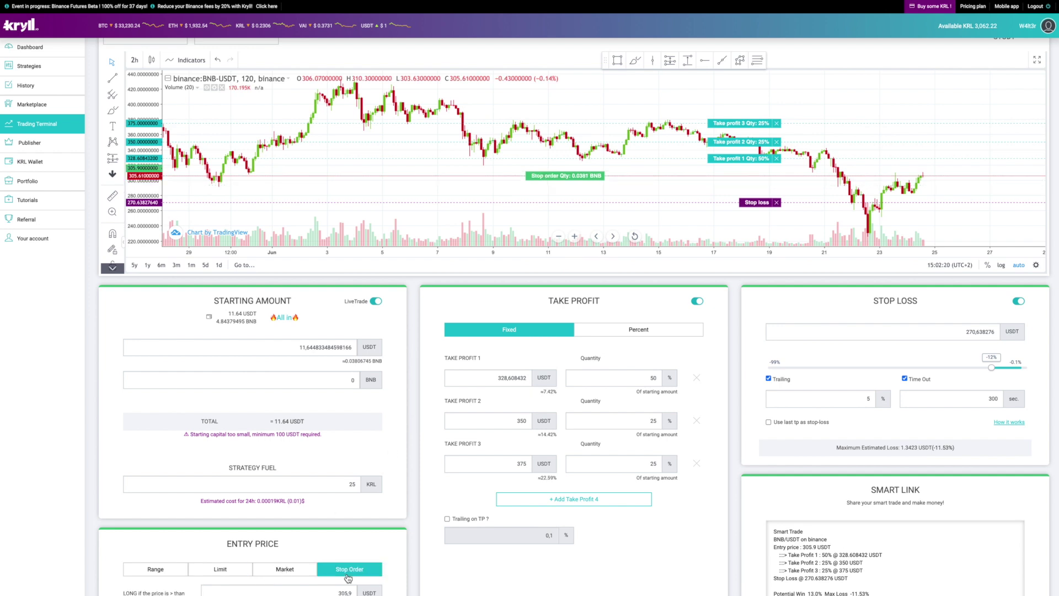
drag(551, 176, 552, 173)
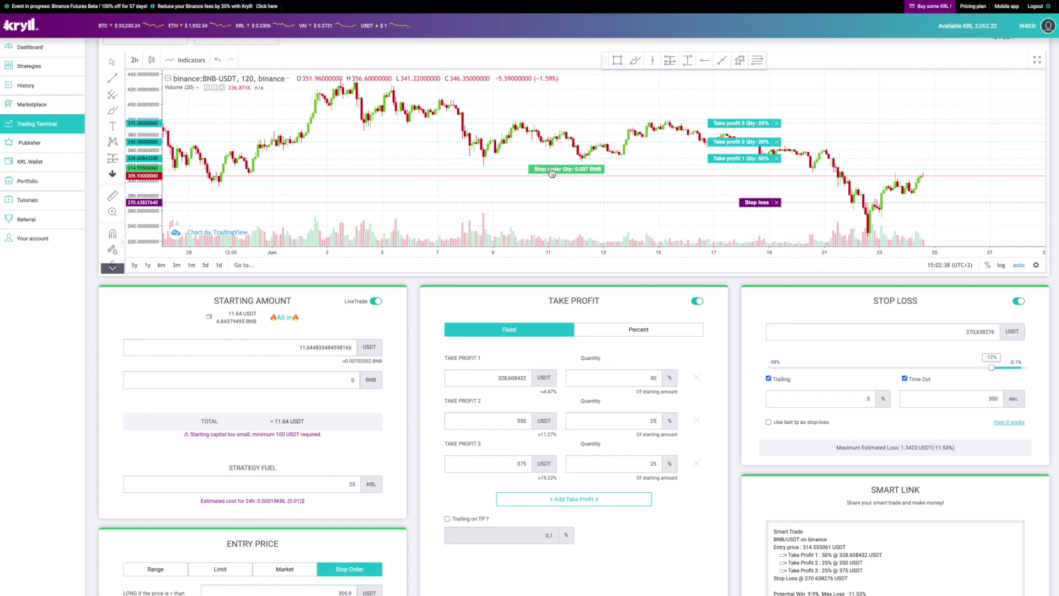
click(167, 575)
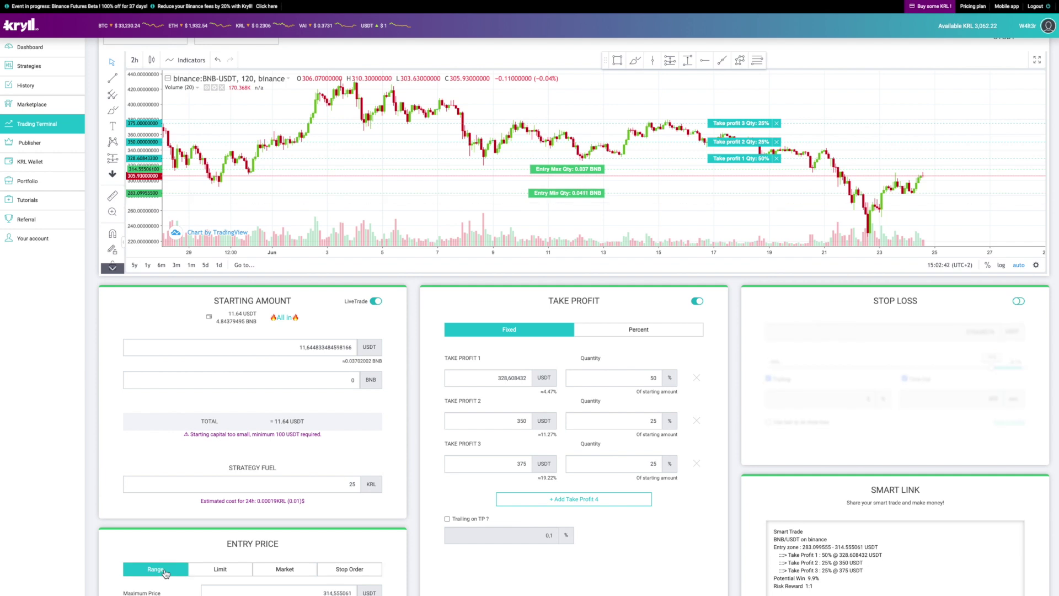
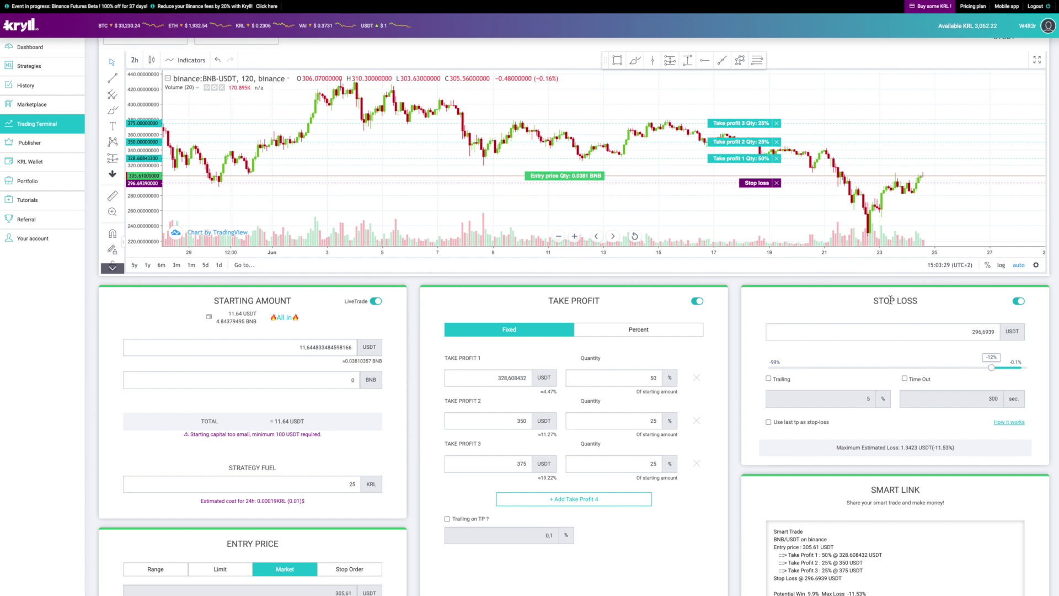
Step: Enable using the last take profit as stop-loss and extend the take-profit list to four targets
click(881, 312)
click(768, 423)
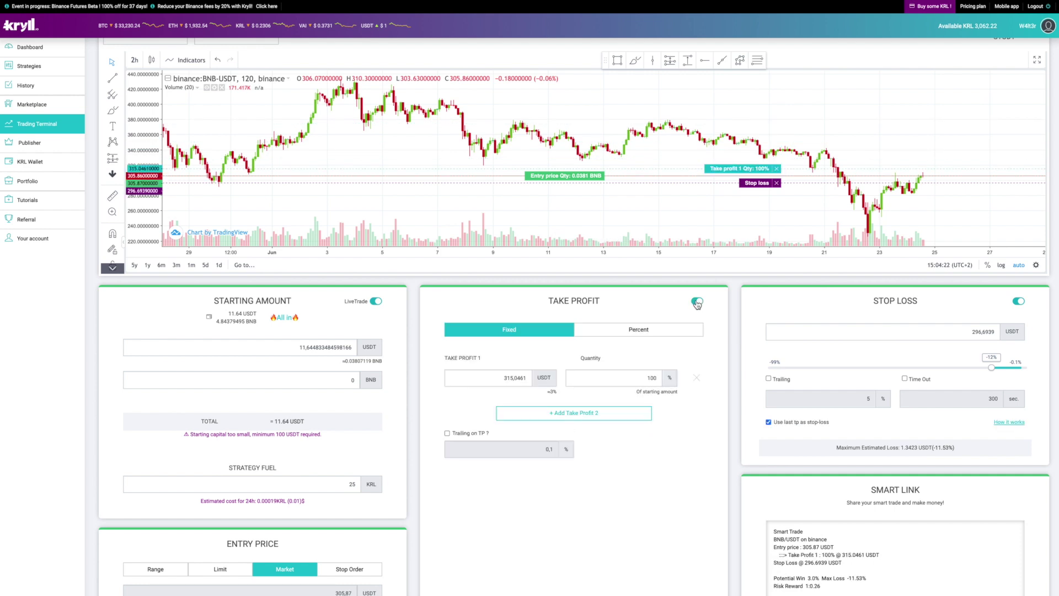
click(582, 457)
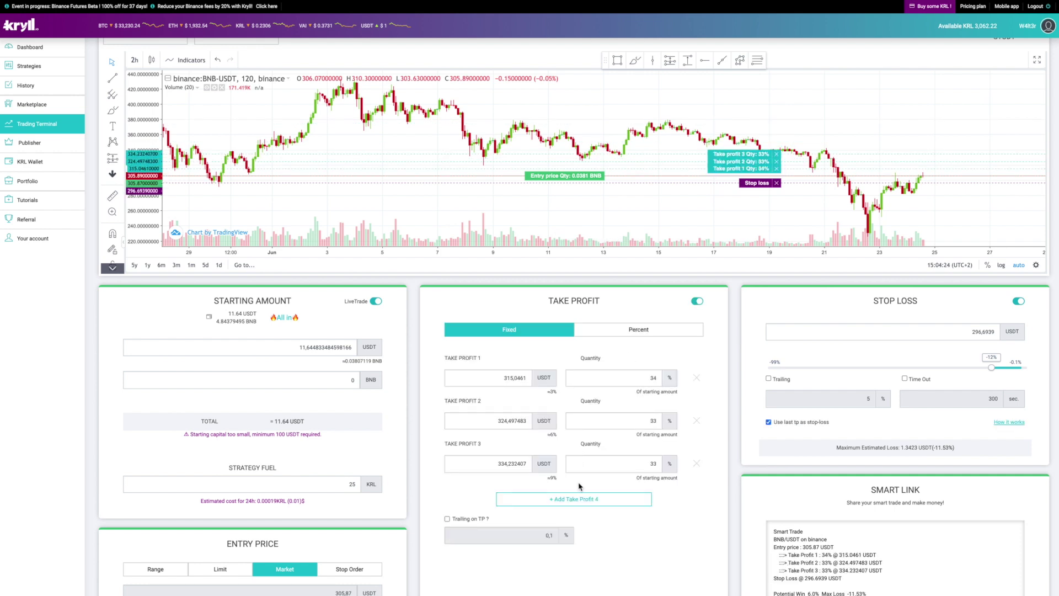
click(577, 495)
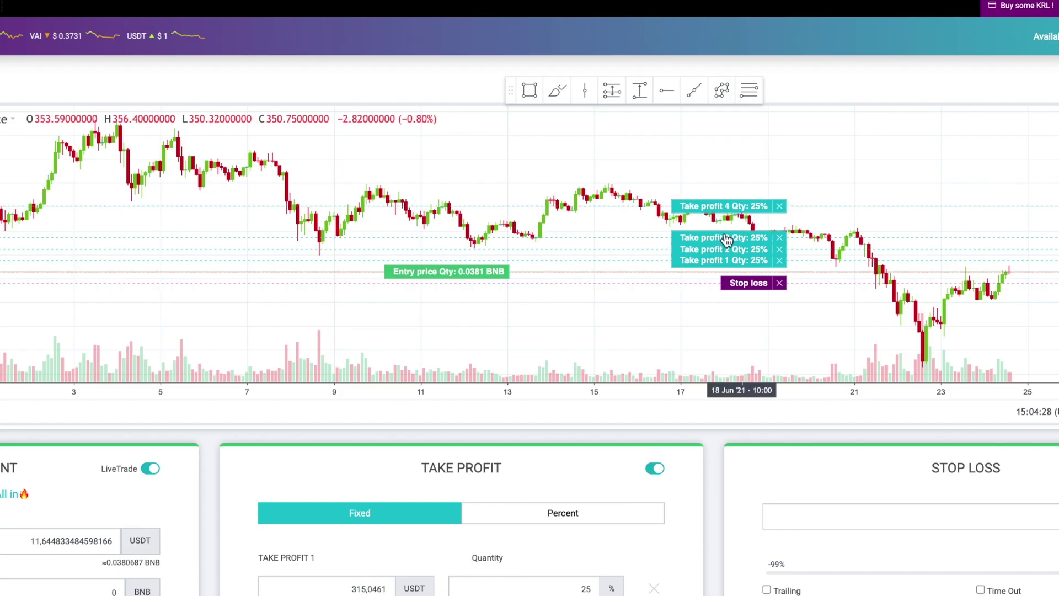
Step: Raise take profits 3 and 2 on the chart to space the four targets evenly, and lower the stop loss
drag(742, 148, 743, 144)
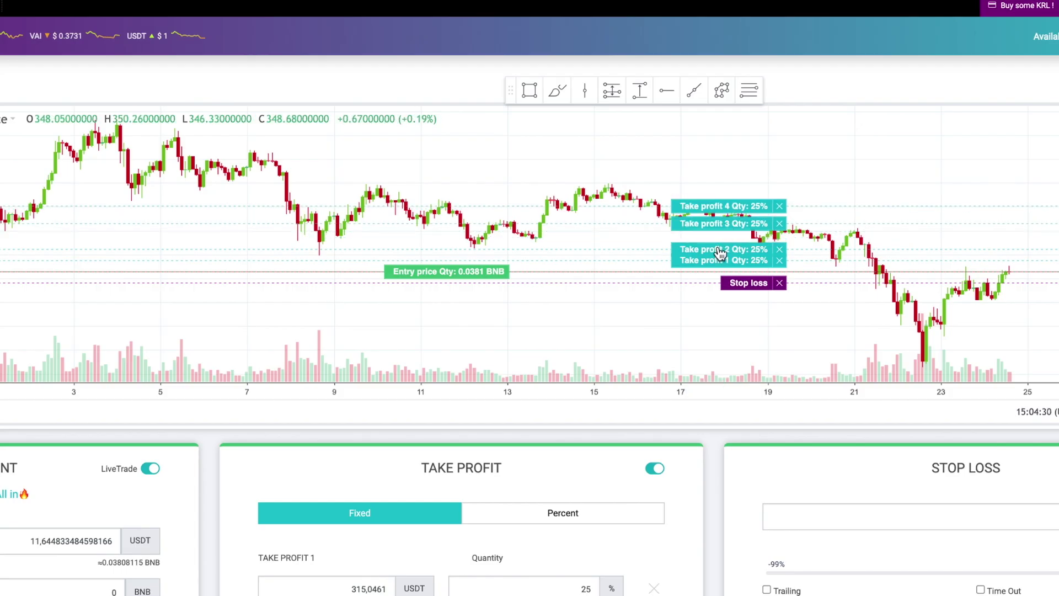
drag(720, 251, 719, 243)
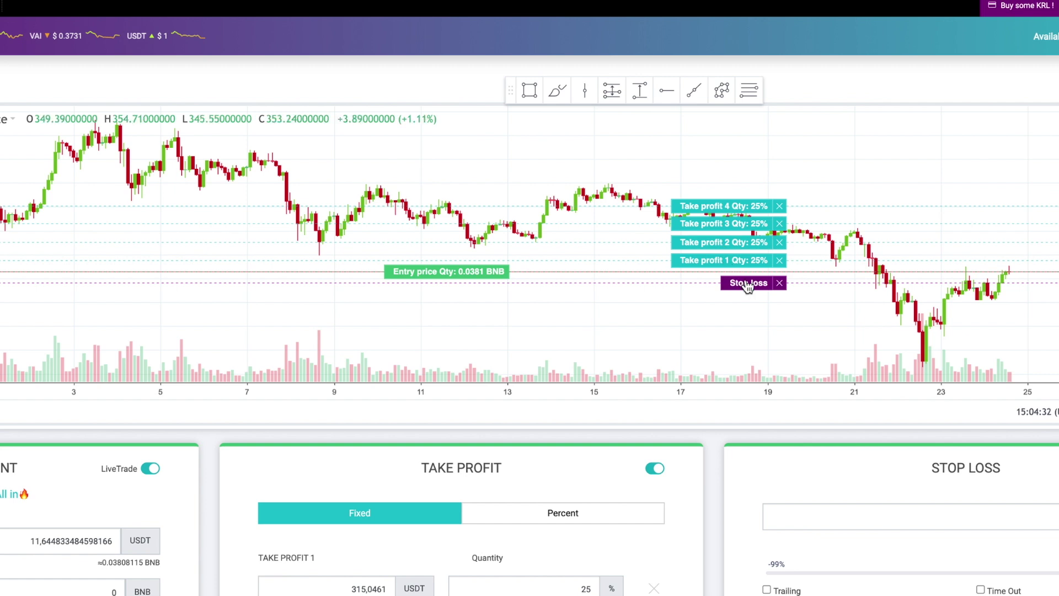
drag(745, 287, 737, 307)
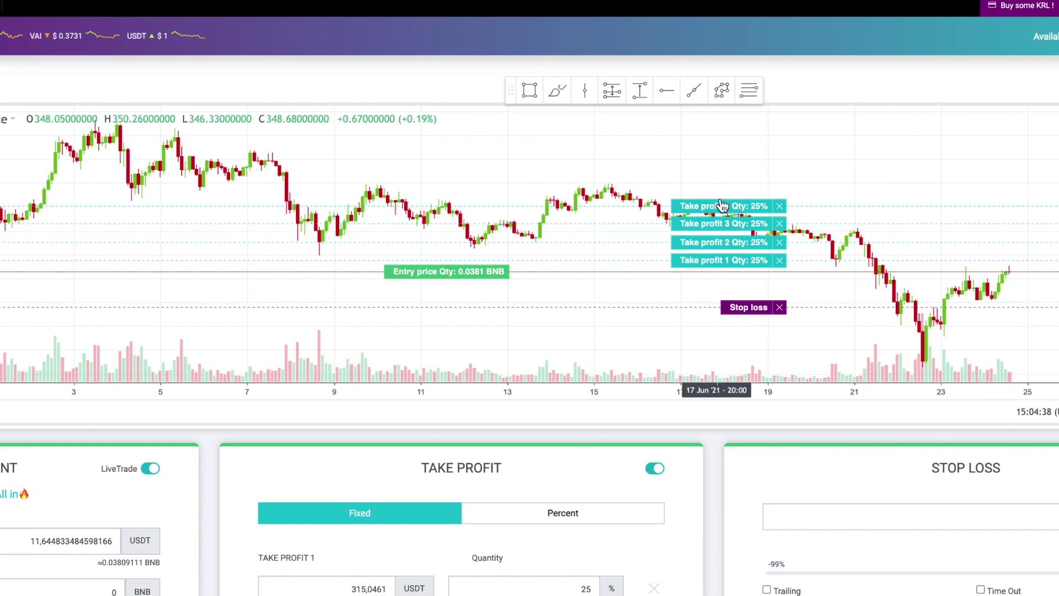
Step: Raise take profits 4, 3 and 2 to about 374.3, 349.7 and 333.3 USDT and the stop loss to about 278.3 USDT on the chart
drag(732, 187, 730, 189)
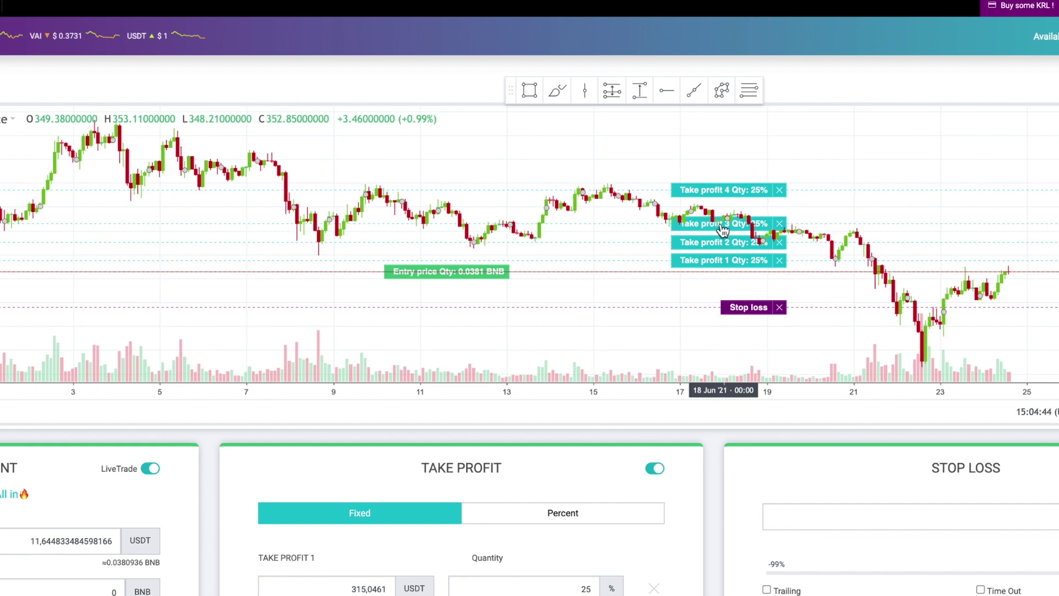
drag(719, 219, 725, 244)
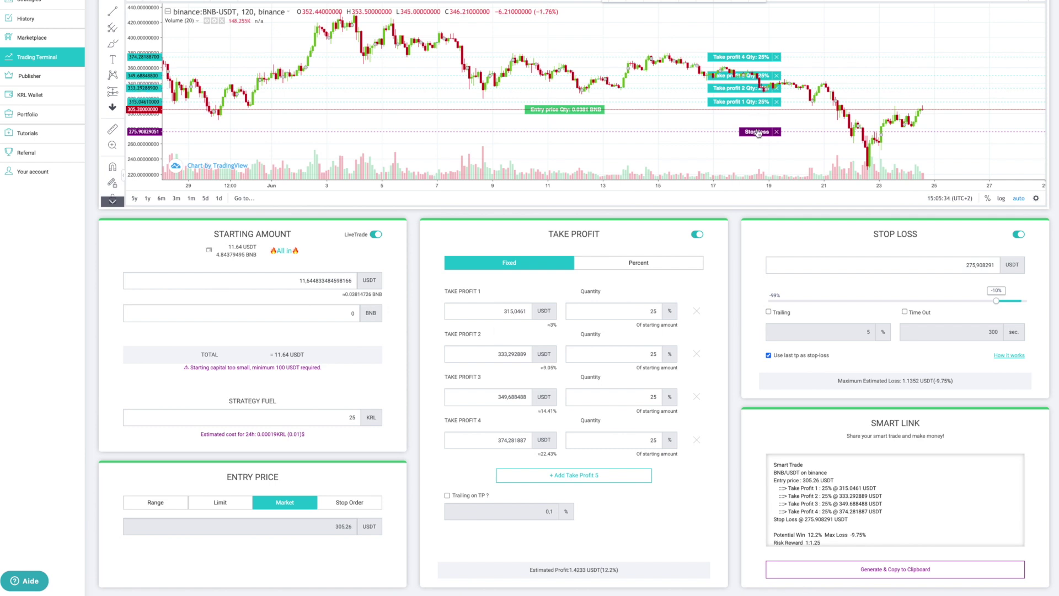
drag(759, 132, 759, 130)
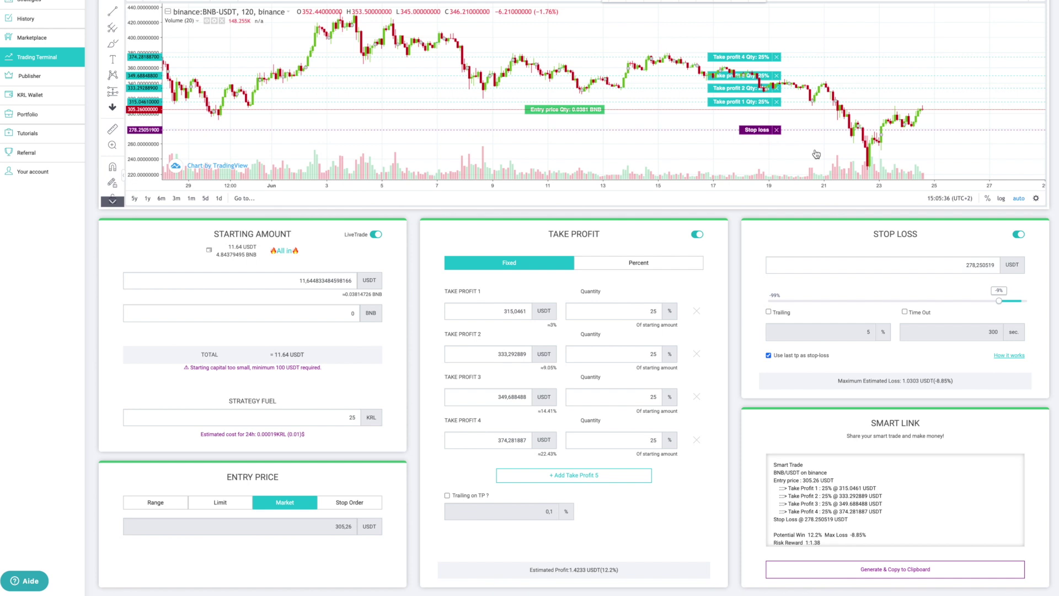
Step: Review the smart link summary's entry price, take profits, stop loss and potential win, along with the estimated profit
scroll(899, 490, down, 1)
scroll(1053, 457, down, 1)
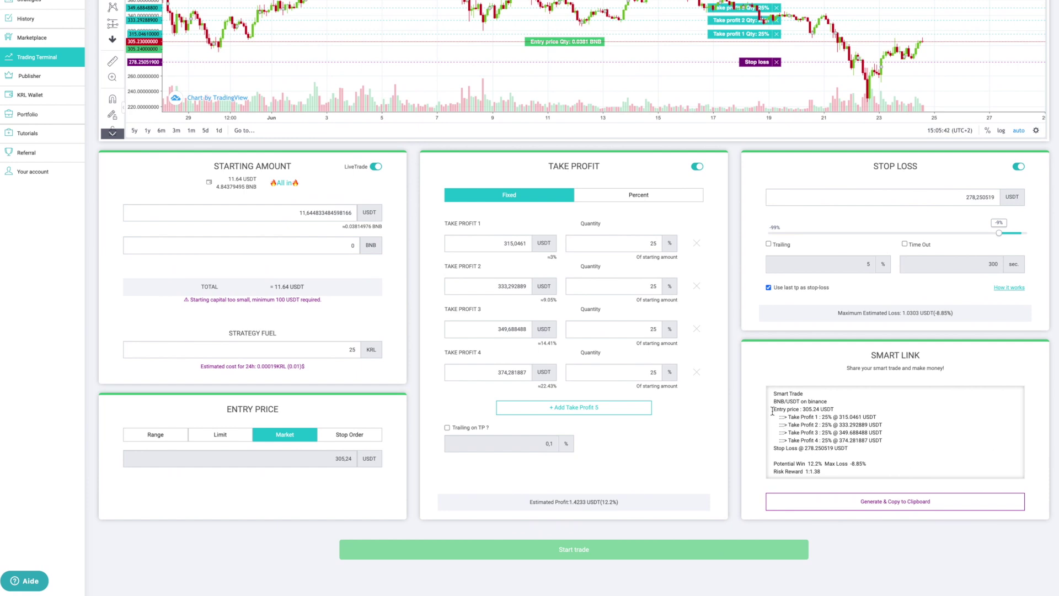
double_click(811, 409)
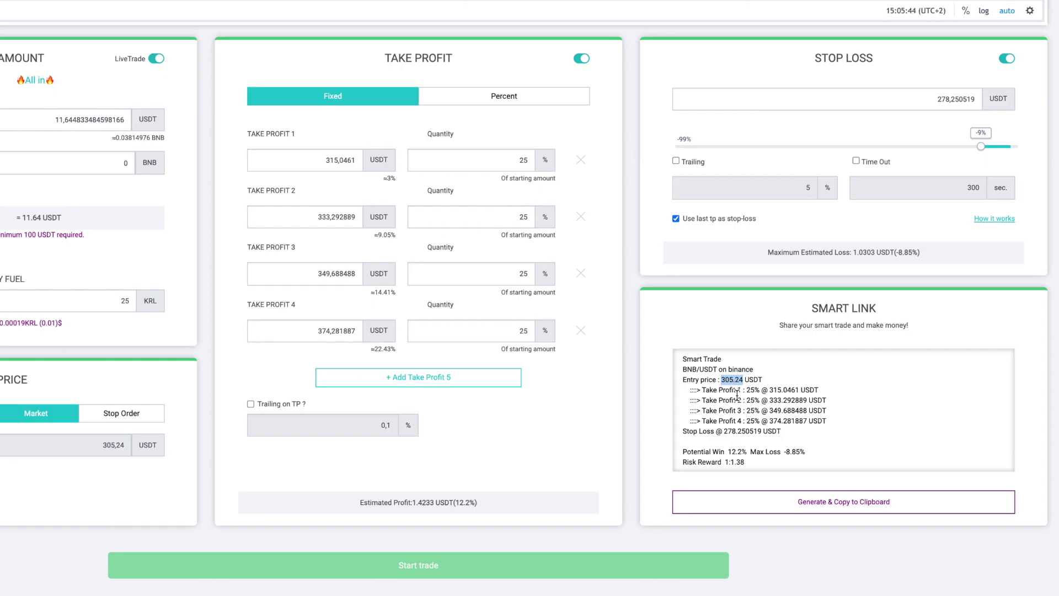
double_click(783, 390)
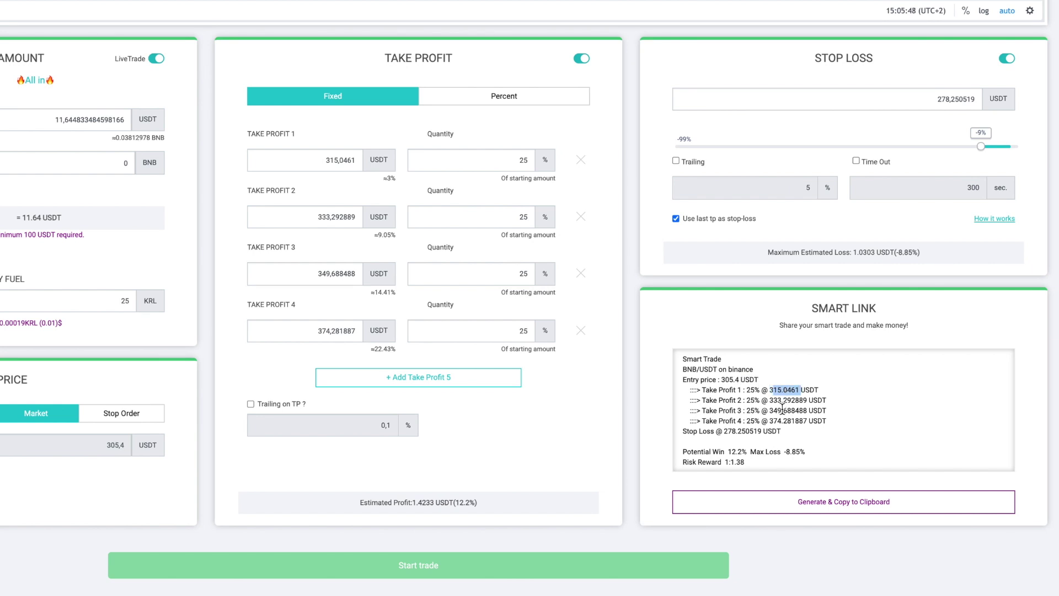
double_click(782, 410)
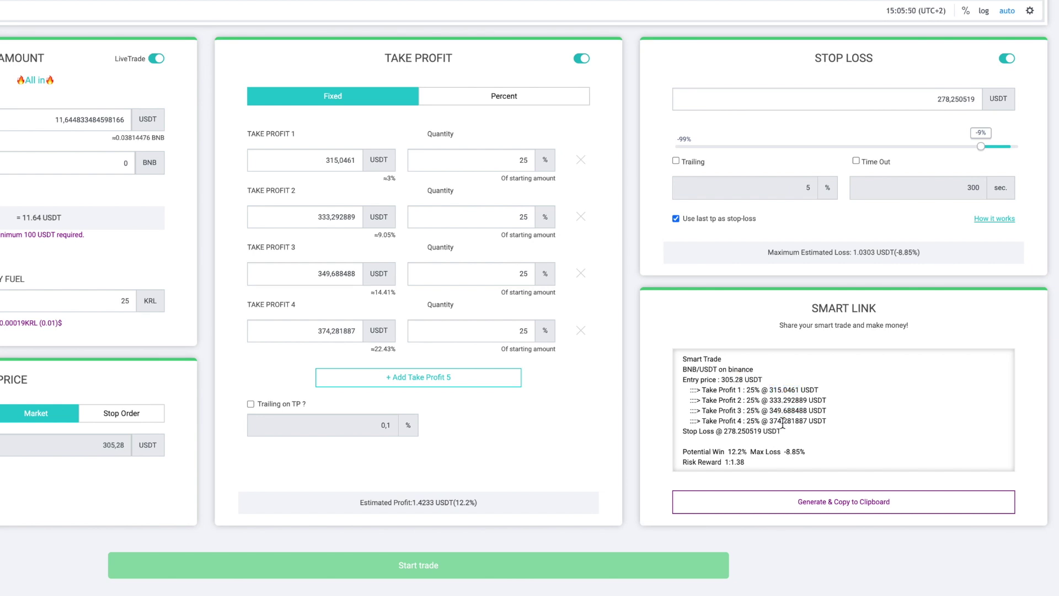
double_click(742, 431)
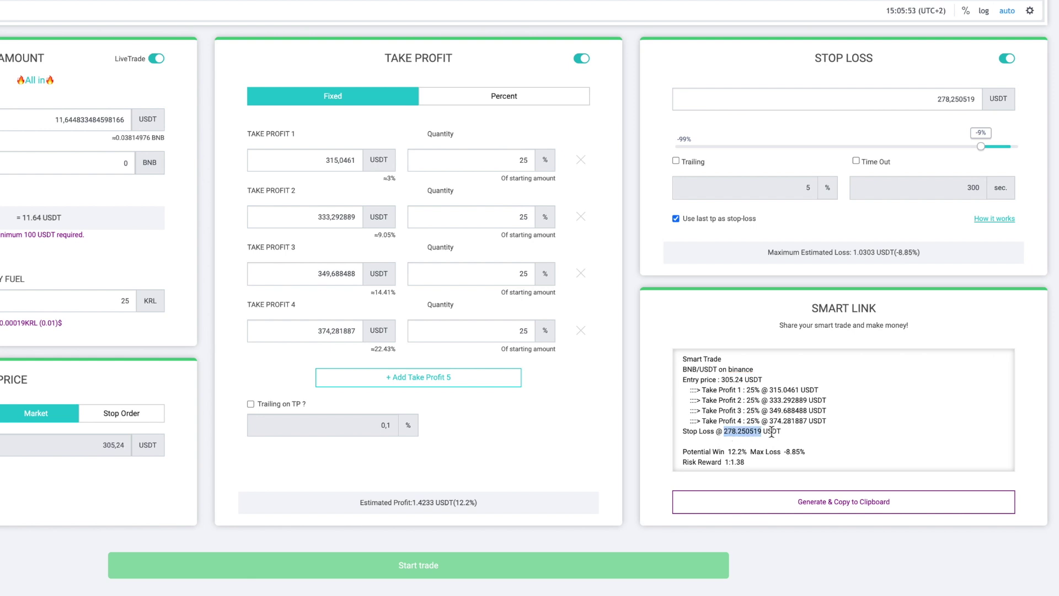
click(854, 437)
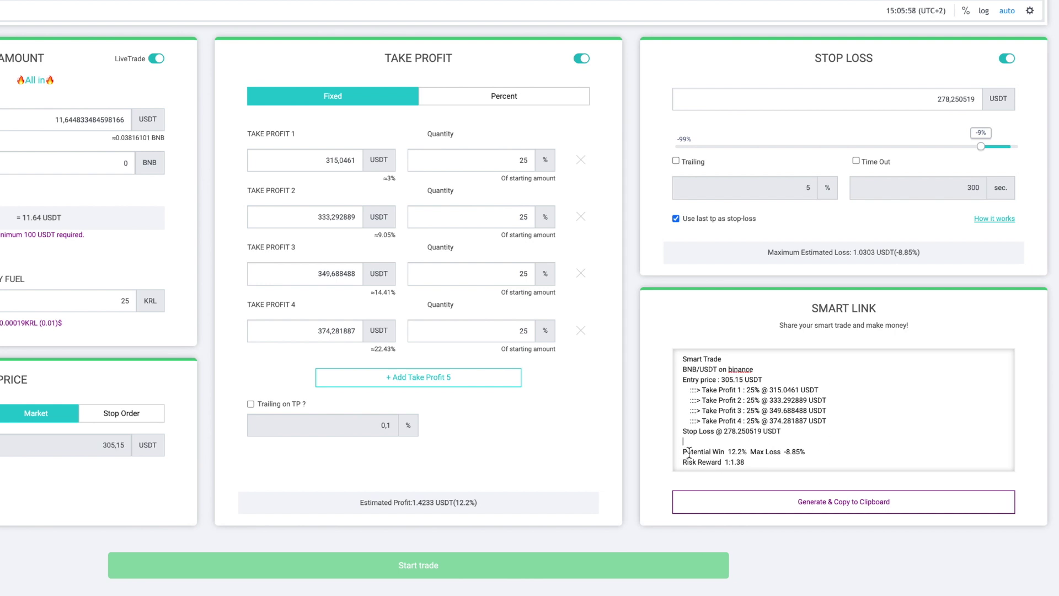
double_click(726, 451)
key(End)
drag(411, 501, 435, 501)
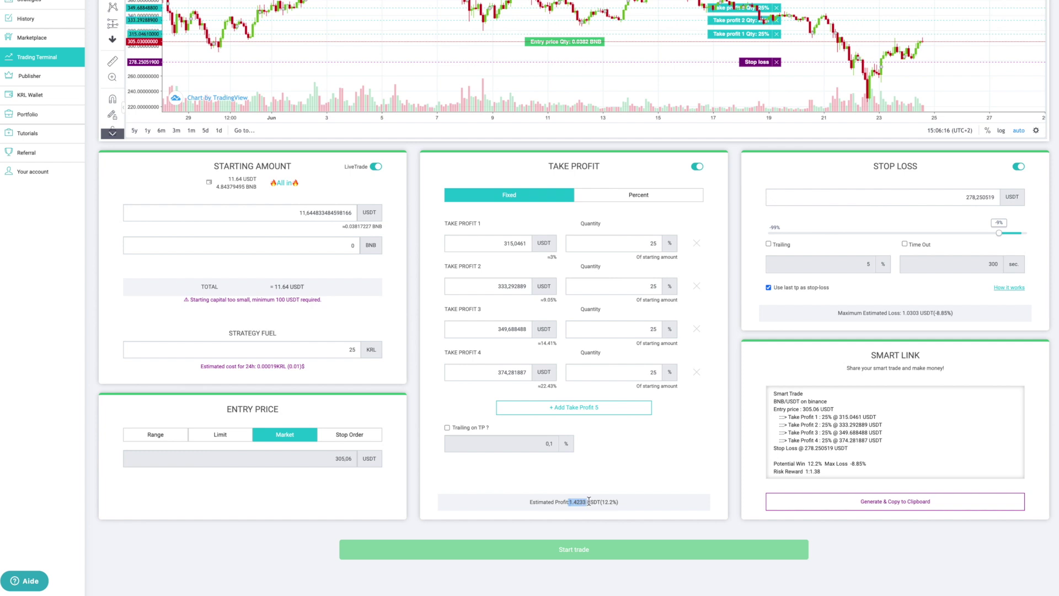
Step: Start the smart trade as a Livetest with a starting amount of 200 USDT and dismiss the launch confirmation
double_click(303, 213)
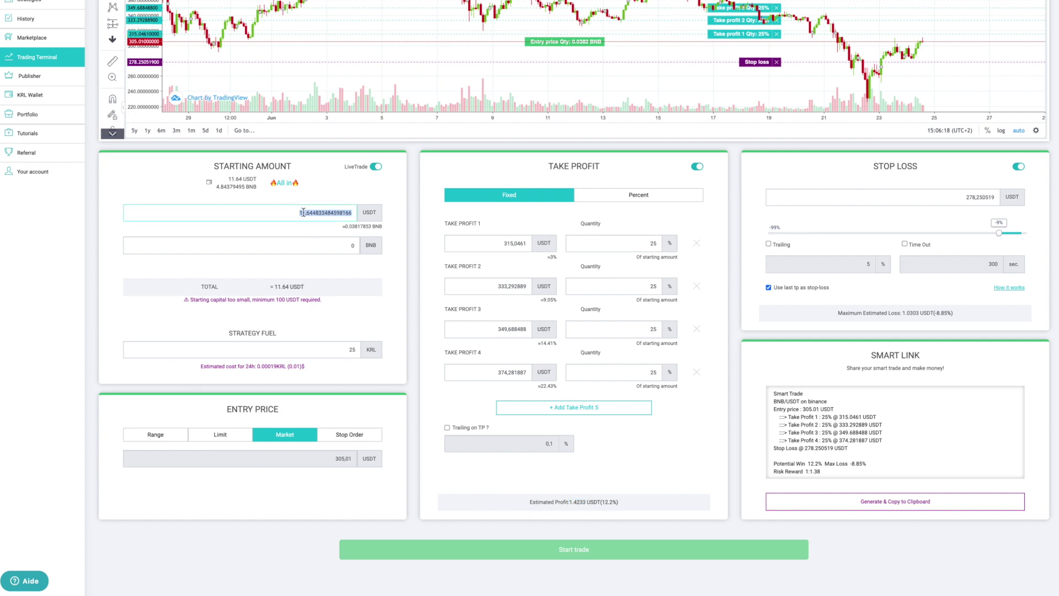
click(373, 167)
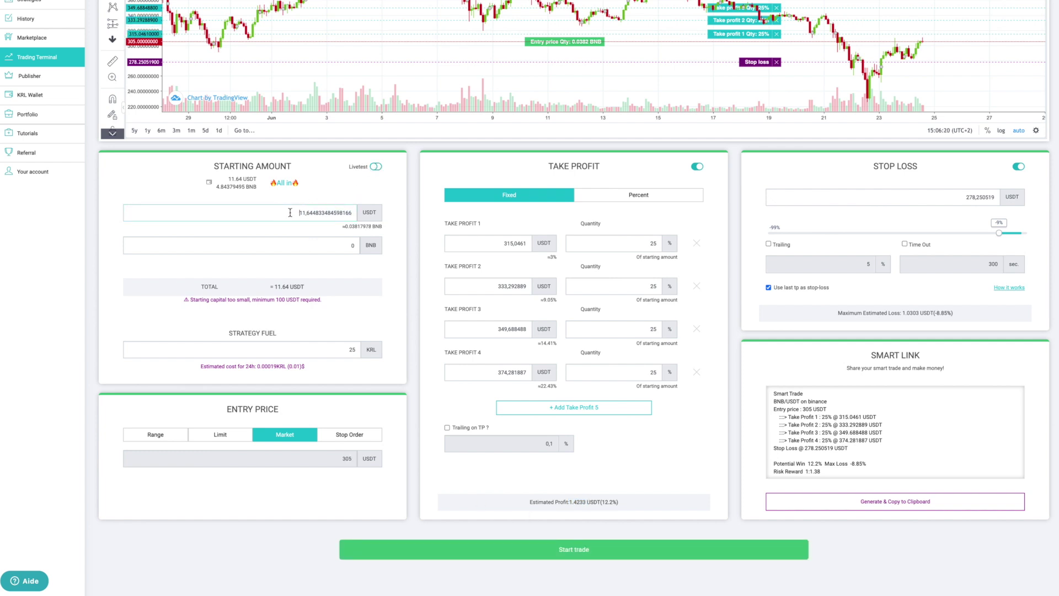
text(200)
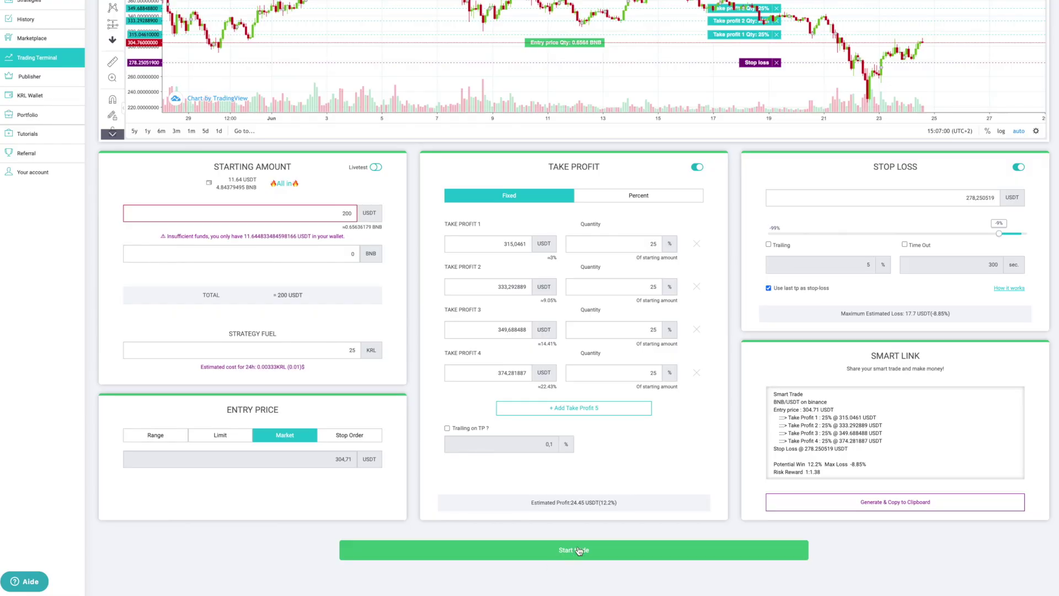
click(579, 550)
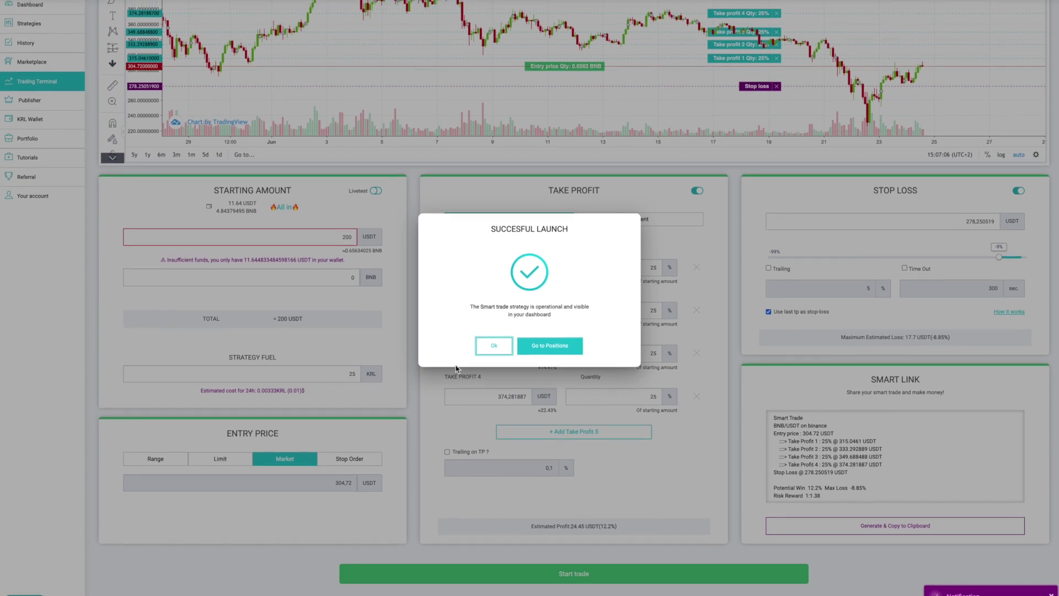
click(491, 339)
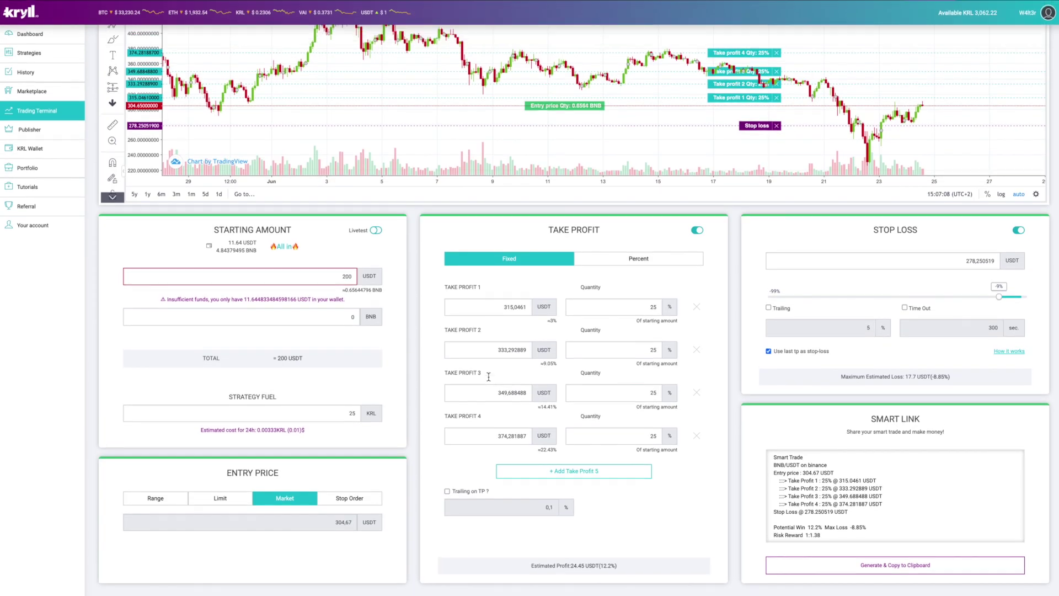
Step: Open the positions list and display the long BNB-USDT position with its targets on the chart
scroll(488, 372, up, 2)
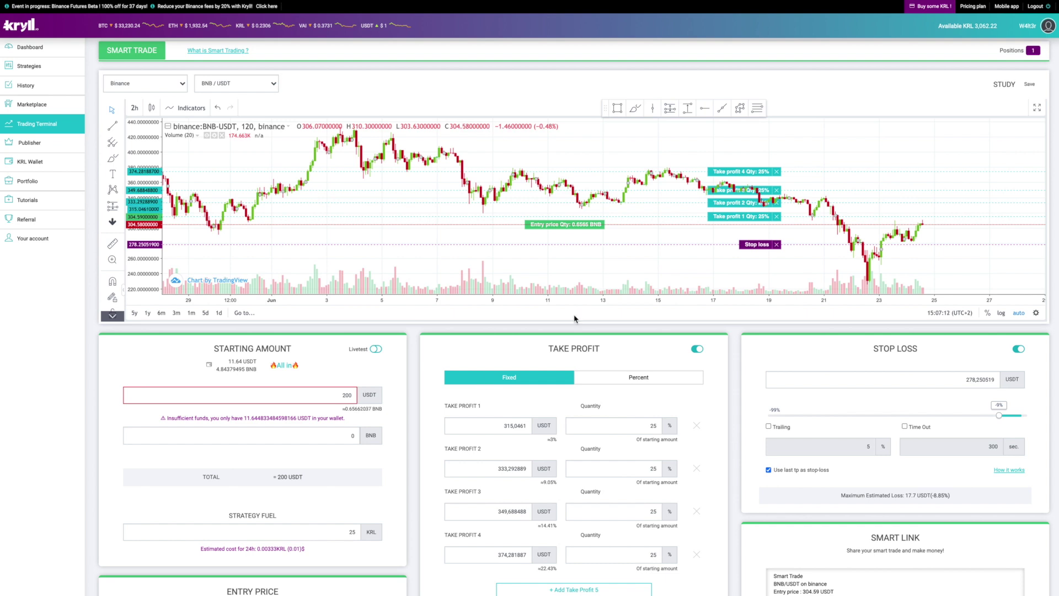
click(1034, 51)
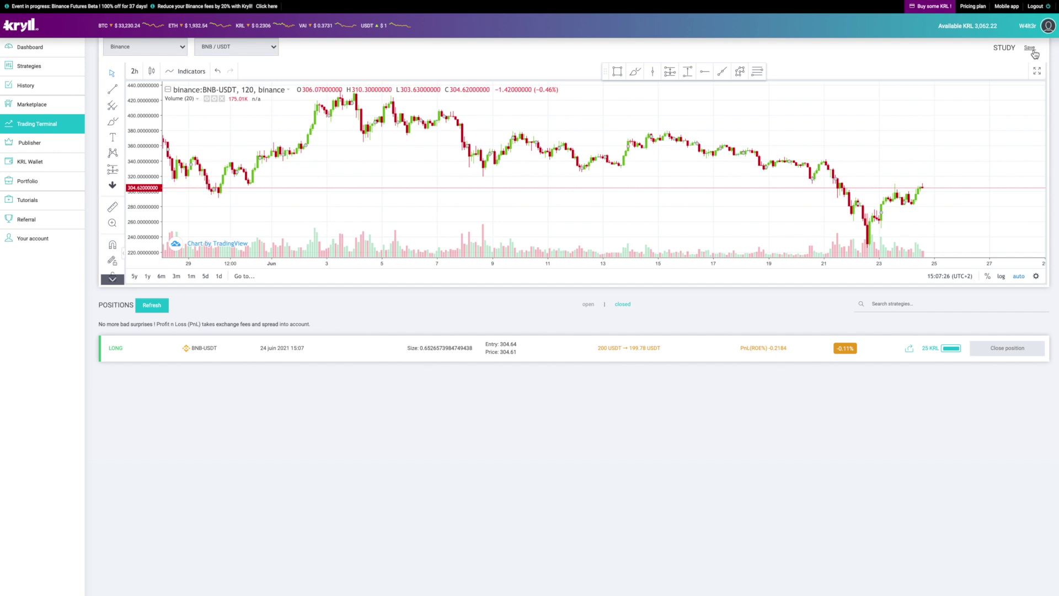
scroll(605, 530, up, 1)
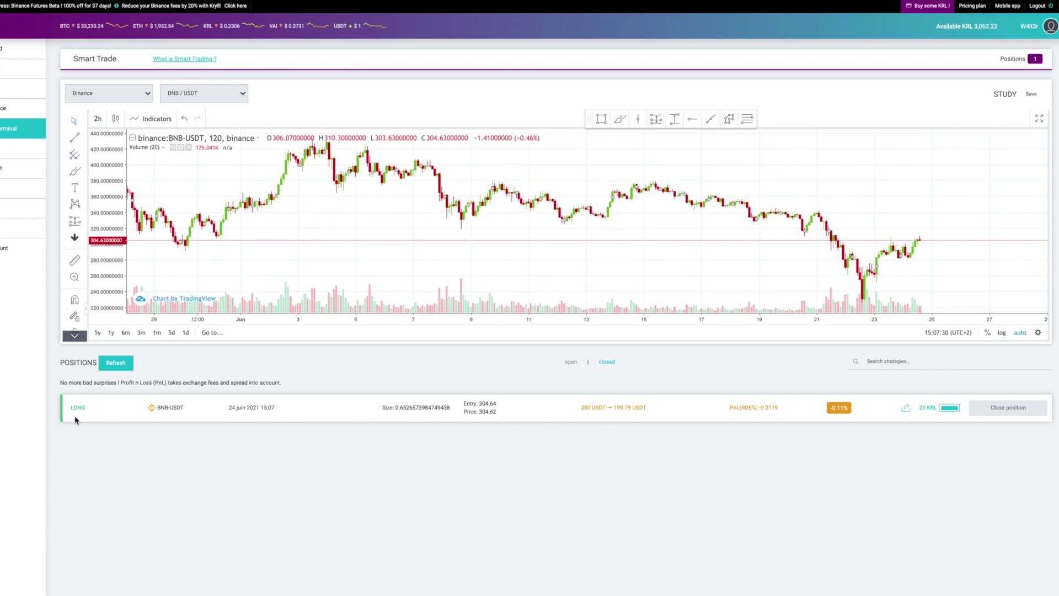
double_click(78, 408)
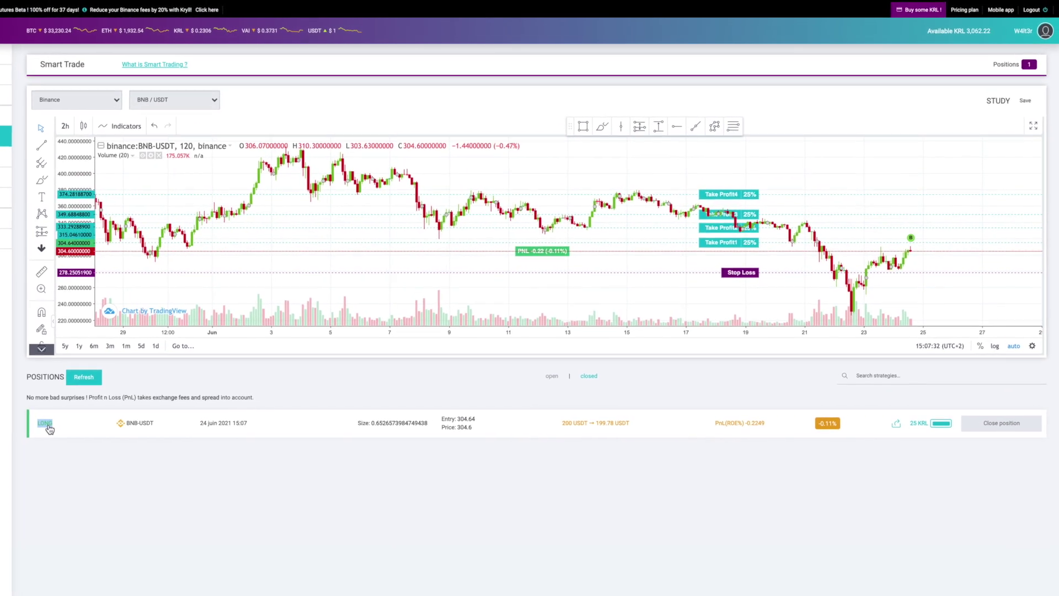